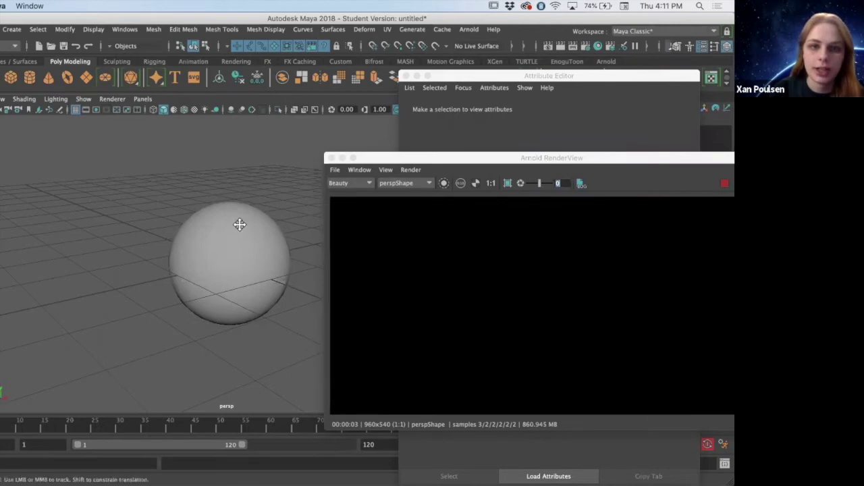
Step: Tumble around the grey sphere and select it to load pSphere1 in the Attribute Editor
middle_click_drag(210, 185, 86, 124, "alt")
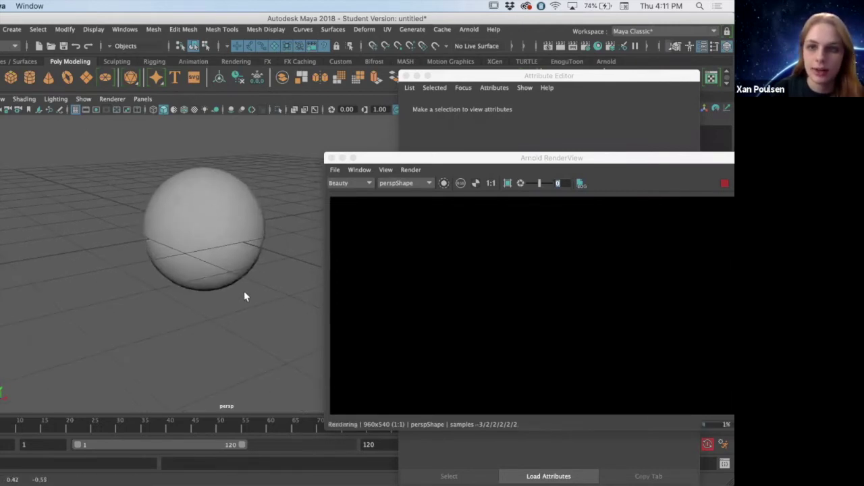
left_click_drag(202, 263, 202, 266, "alt")
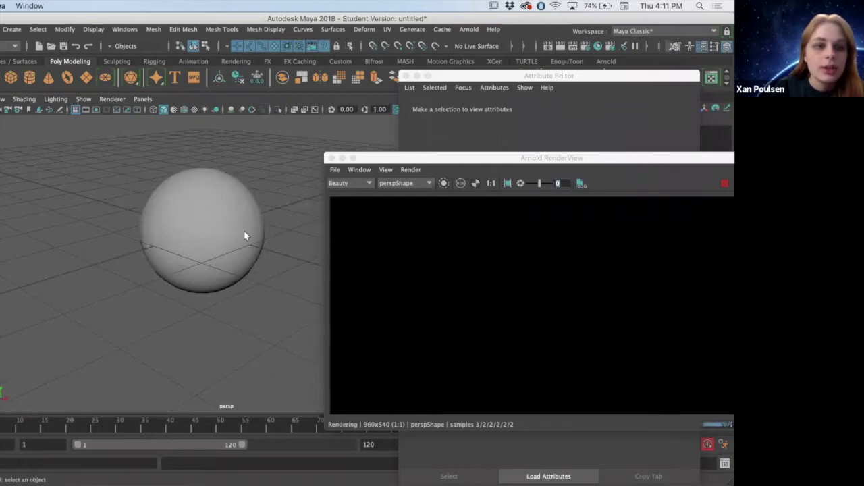
left_click_drag(245, 236, 152, 191, "alt")
left_click(192, 208)
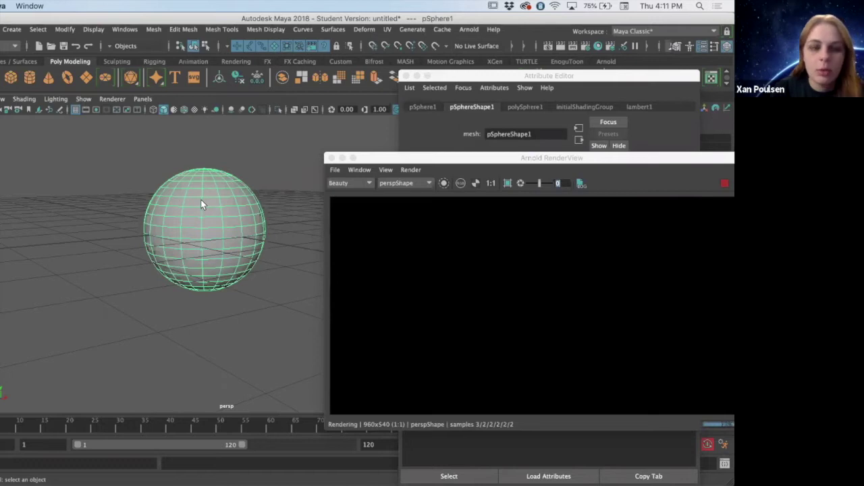
Step: Switch to the Rendering menu set and add an Arnold Skydome Light to the scene
left_click(152, 144)
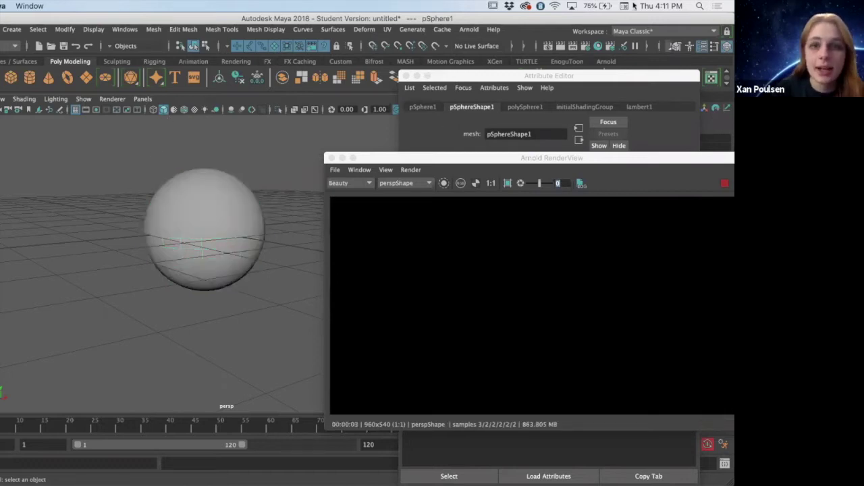
left_click(469, 30)
key("F6")
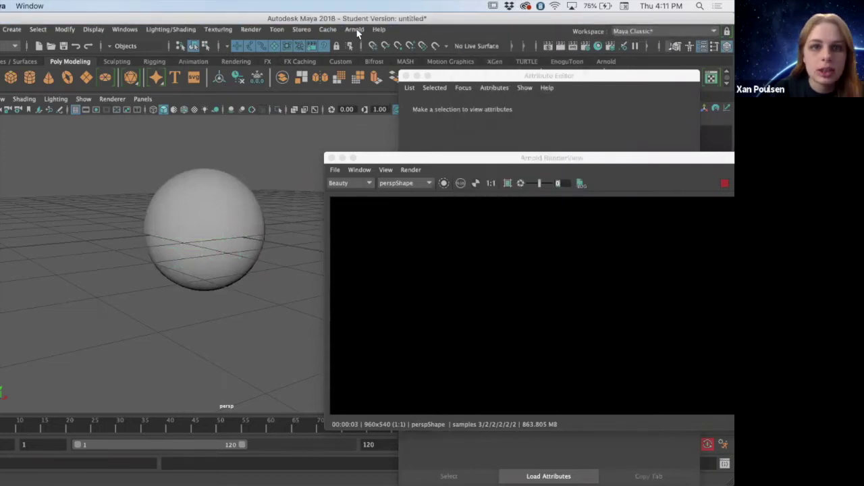
left_click(355, 30)
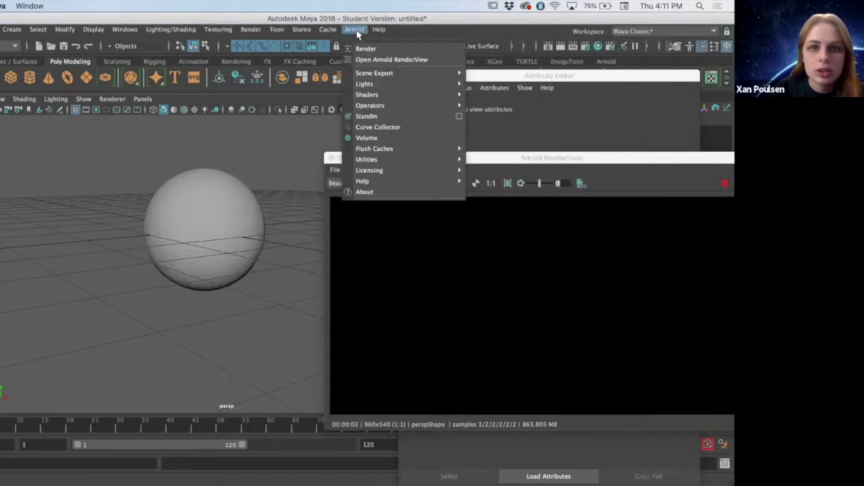
mouse_move(377, 83)
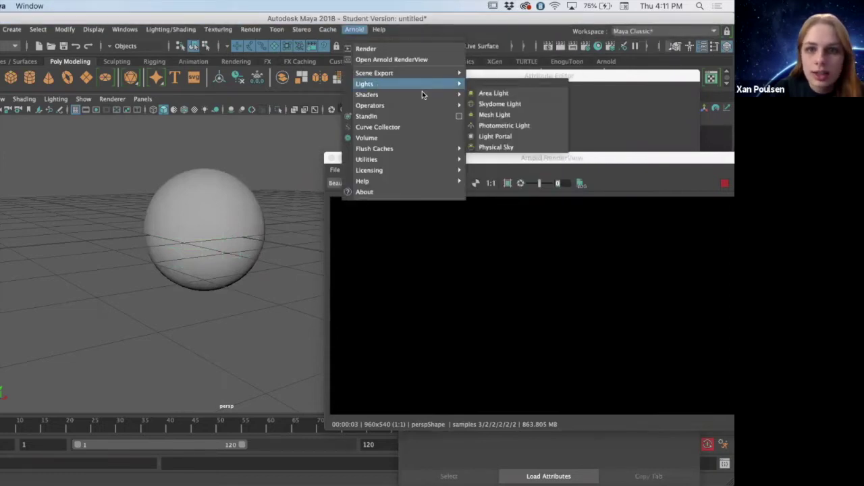
left_click(496, 105)
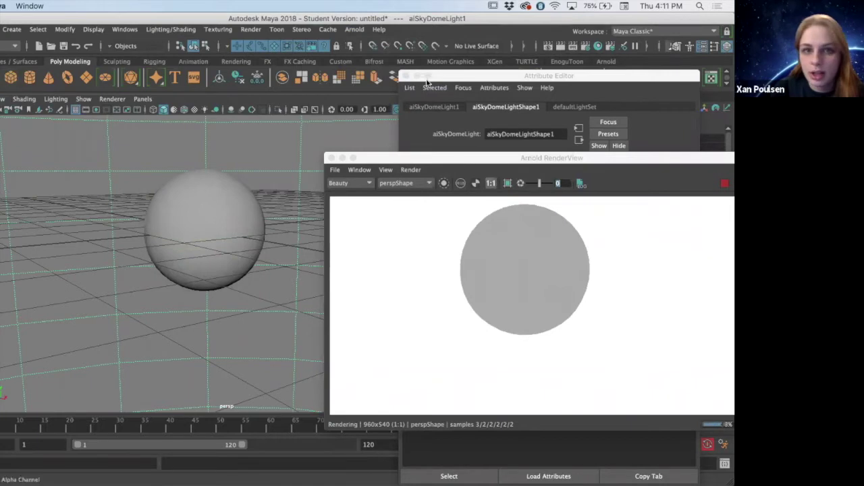
Step: Close the light's Attribute Editor and rearrange the RenderView and main windows
left_click(417, 77)
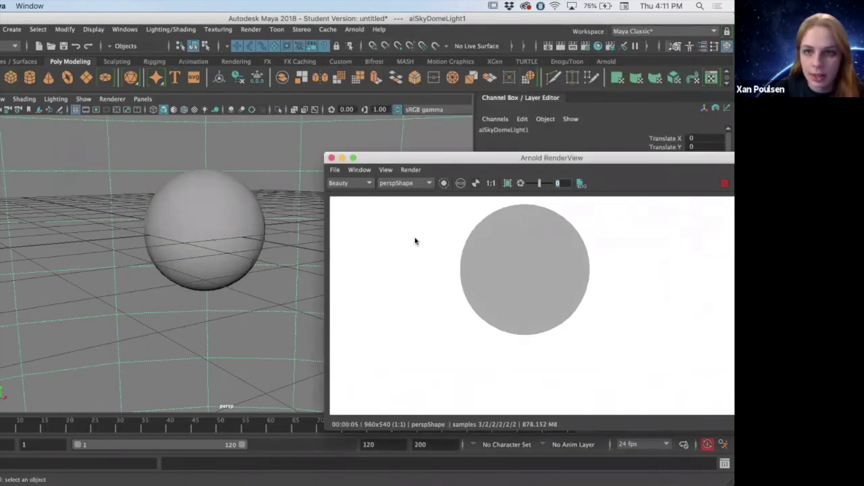
left_click_drag(419, 158, 306, 216)
left_click_drag(376, 308, 304, 357)
left_click_drag(552, 19, 528, 19)
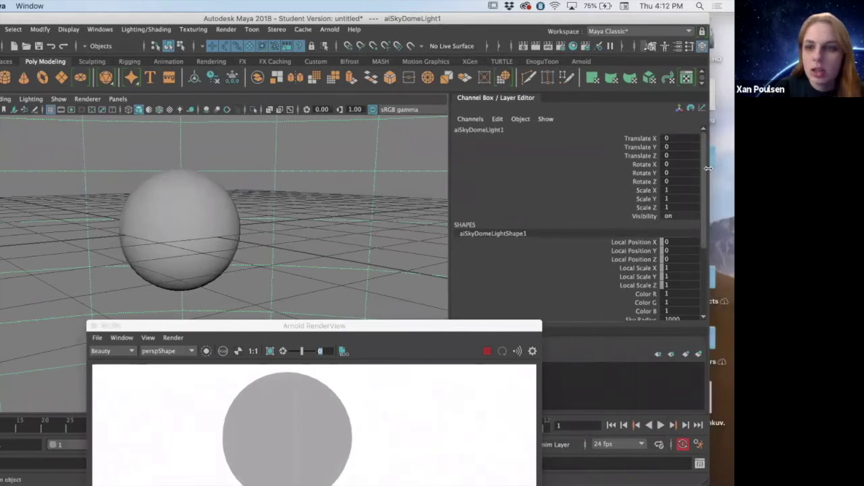
Step: Lower the aiSkyDomeLightShape1 Intensity to 0.1 for a darker render
left_click(677, 52)
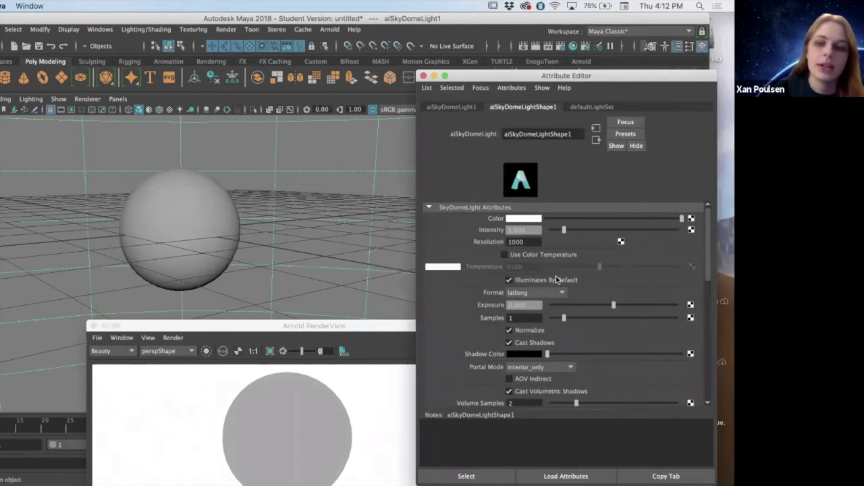
left_click(506, 228)
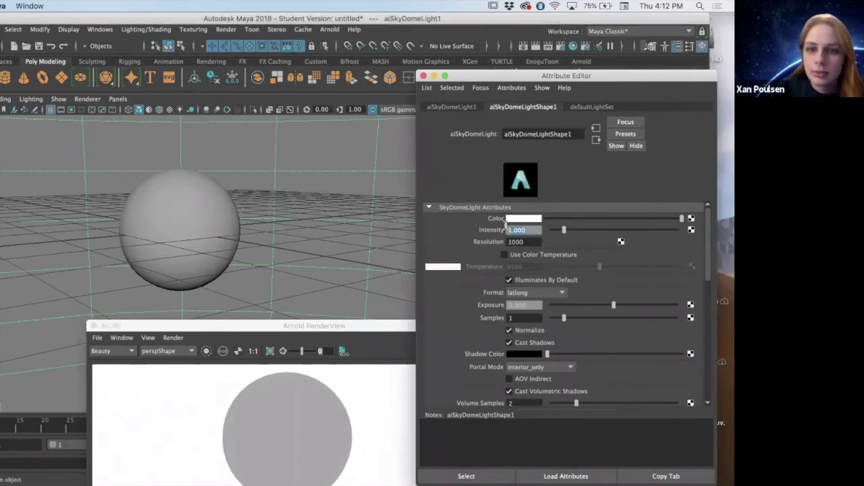
key("BackSpace")
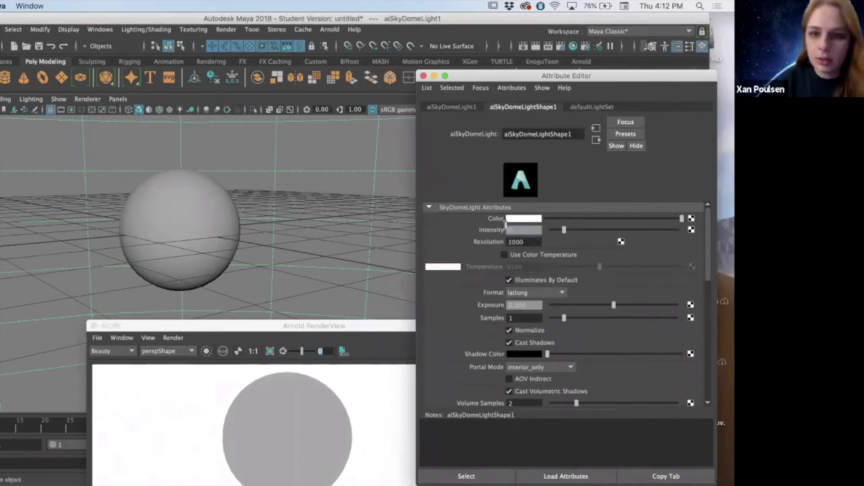
key("Tab")
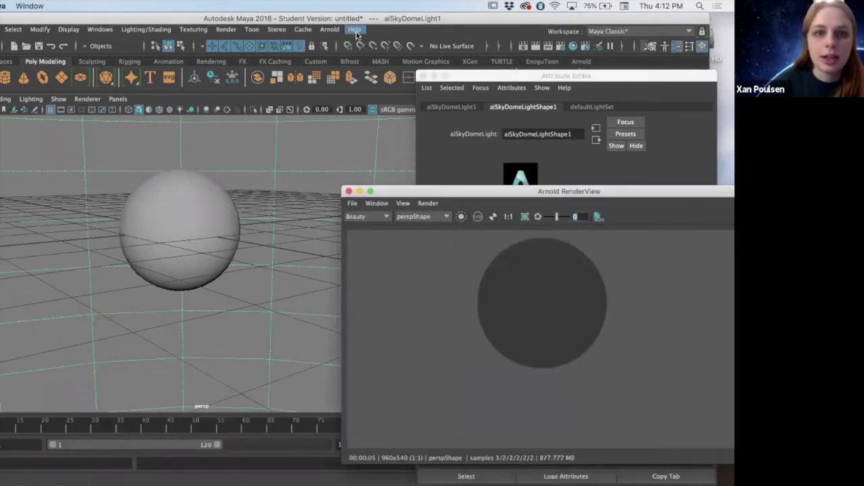
left_click(328, 29)
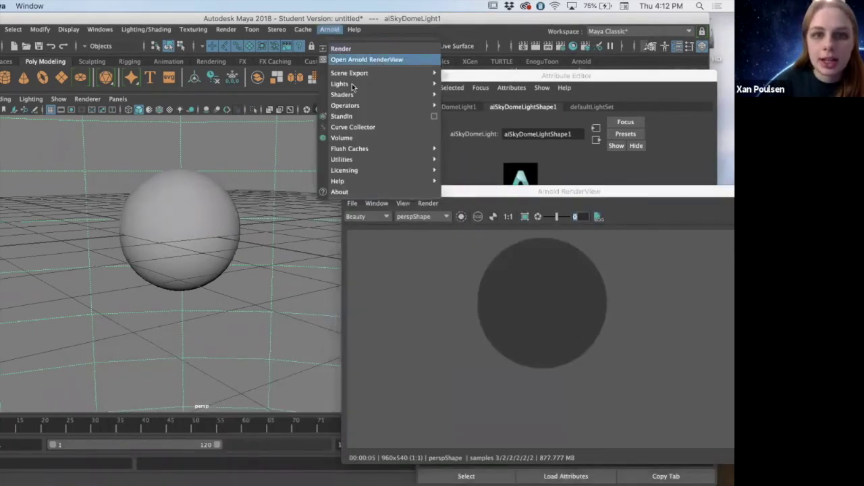
Step: Add an Arnold area light, move it up and to the left of the sphere, and show its attributes
mouse_move(389, 87)
left_click(469, 95)
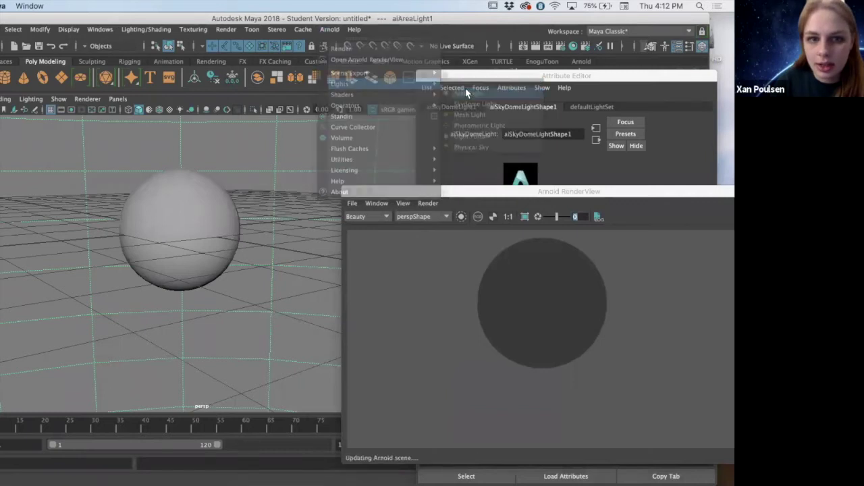
key("w")
left_click_drag(140, 241, 88, 249)
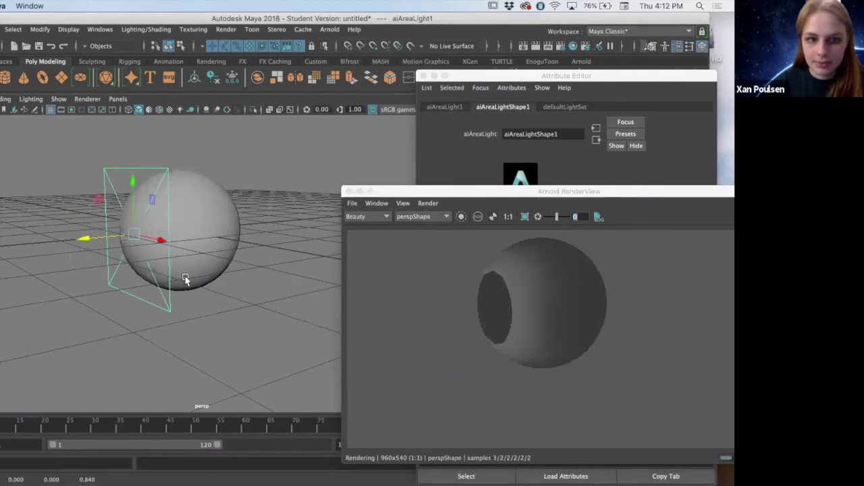
left_click_drag(185, 276, 11, 251, "alt")
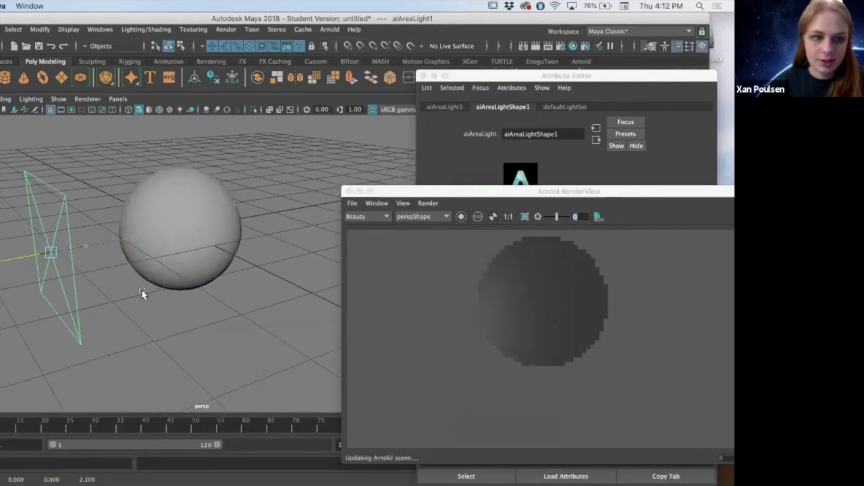
left_click_drag(142, 290, 167, 286, "alt")
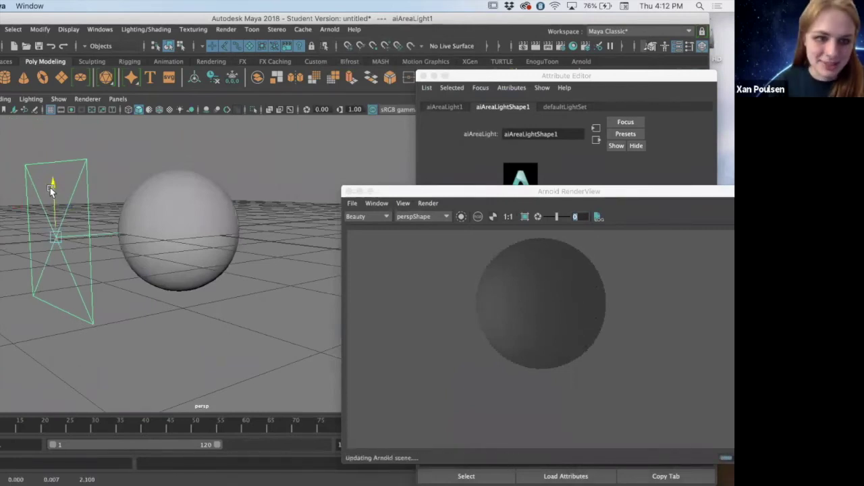
left_click_drag(50, 188, 50, 172)
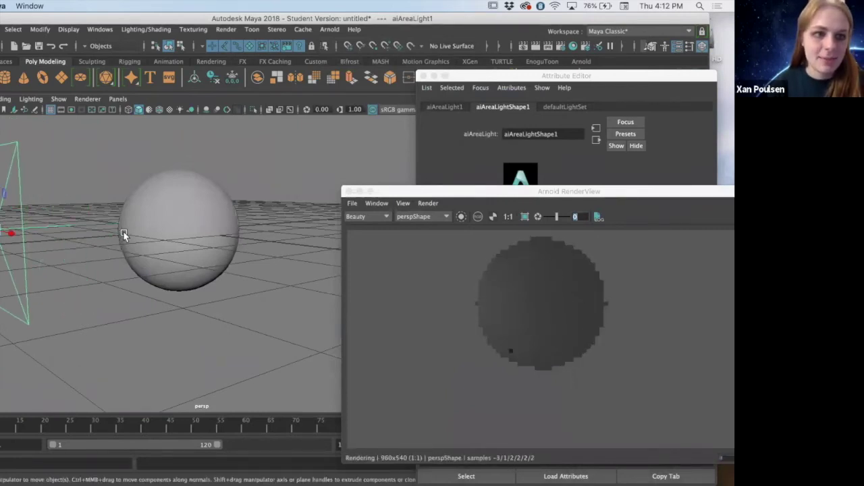
left_click_drag(124, 232, 223, 270, "alt")
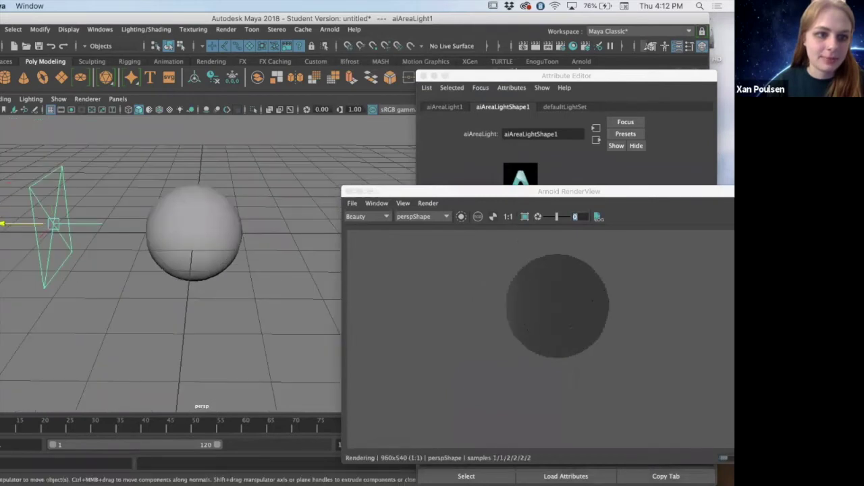
middle_click_drag(203, 297, 154, 297)
left_click_drag(154, 297, 182, 267, "alt")
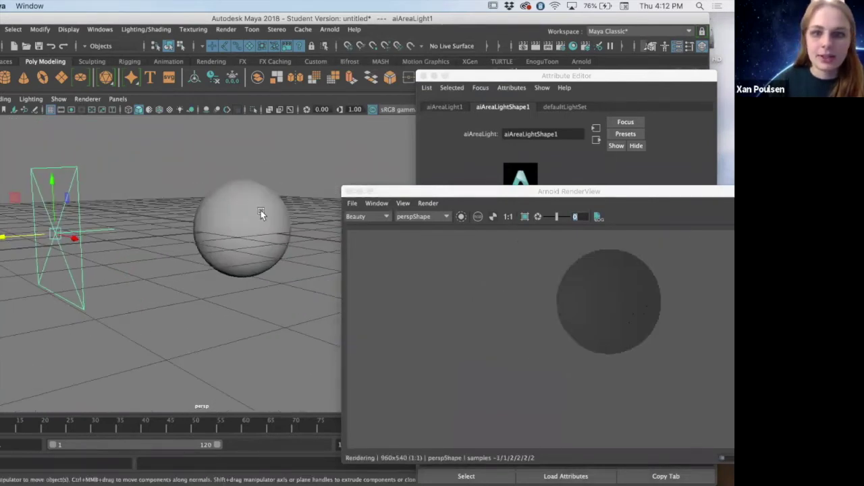
left_click(608, 84)
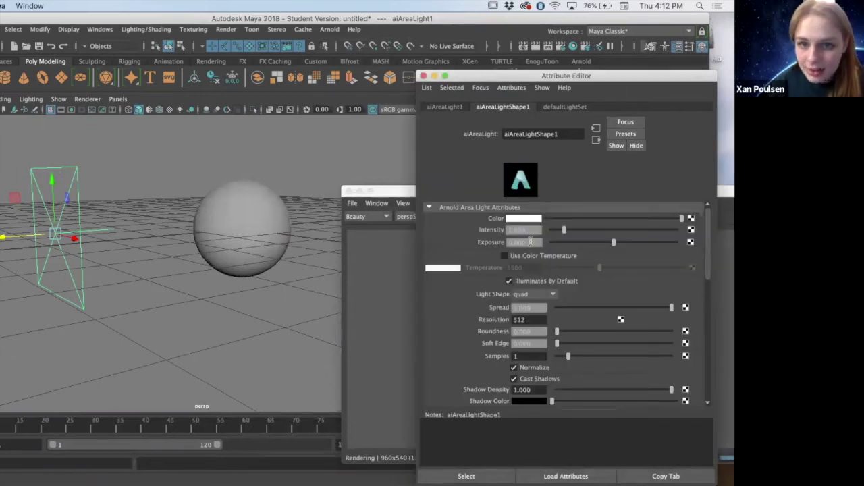
Step: Set the area light's exposure to 1 and intensity to 5
left_click(508, 239)
type("1")
key("Tab")
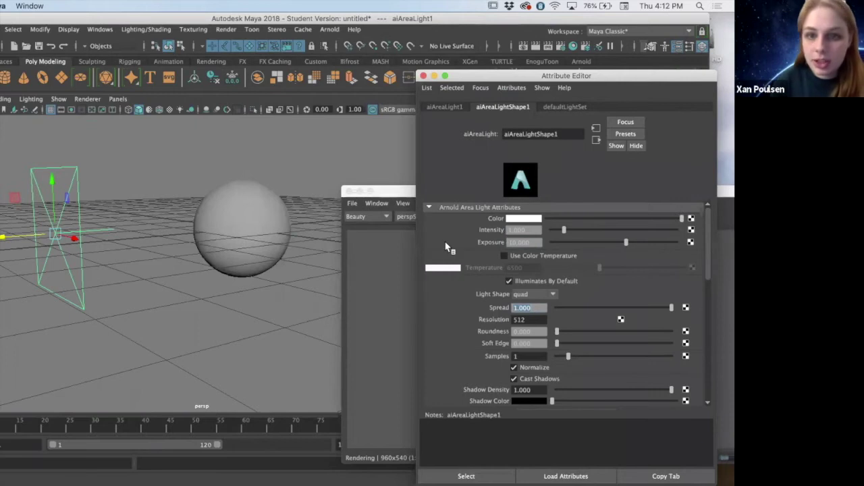
left_click(532, 230)
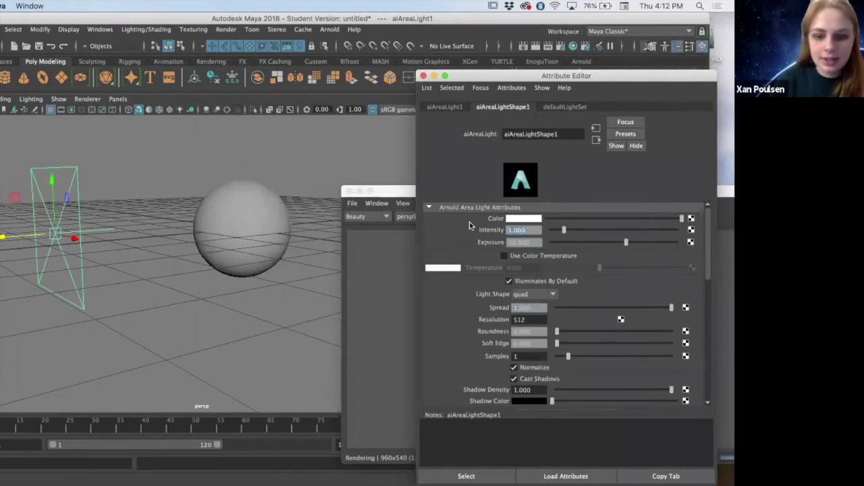
type("5")
key("Tab")
Step: Raise the area light intensity to 100 and exposure to 5, checking the brighter render
left_click(378, 278)
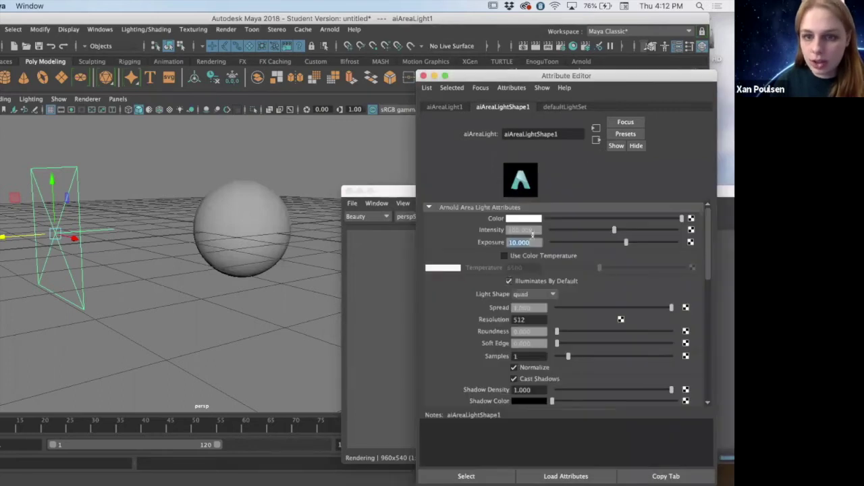
type("100")
key("Return")
key("Tab")
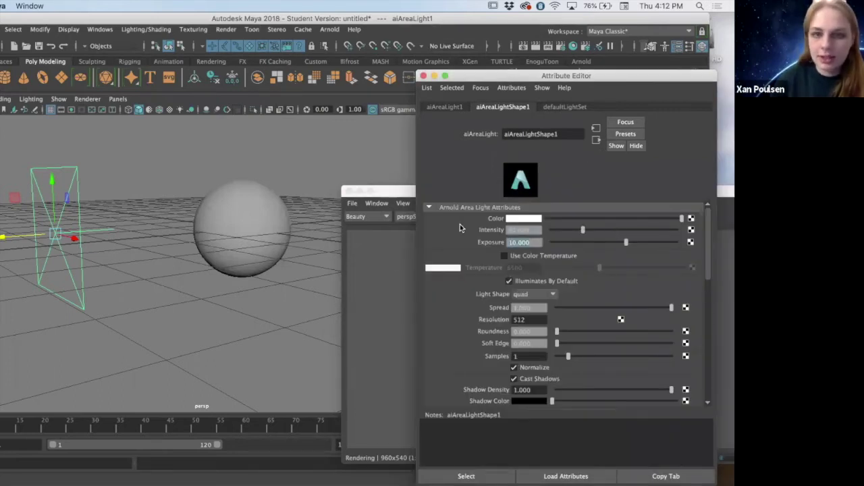
left_click(393, 287)
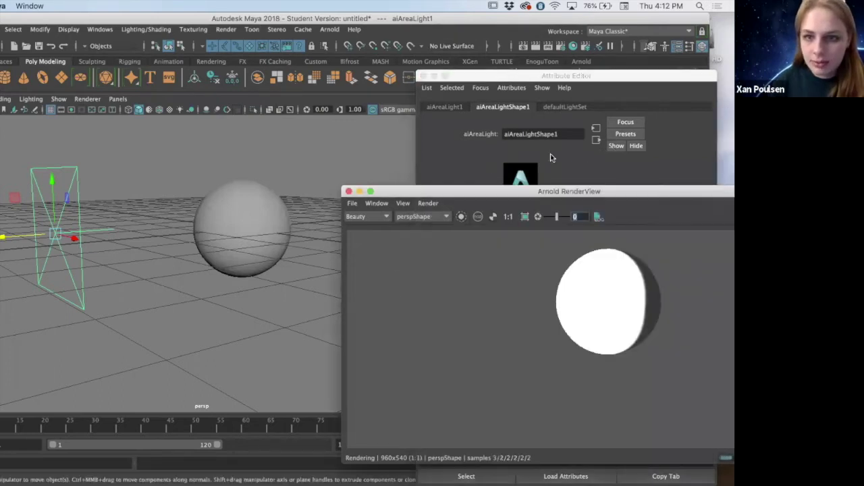
type("5")
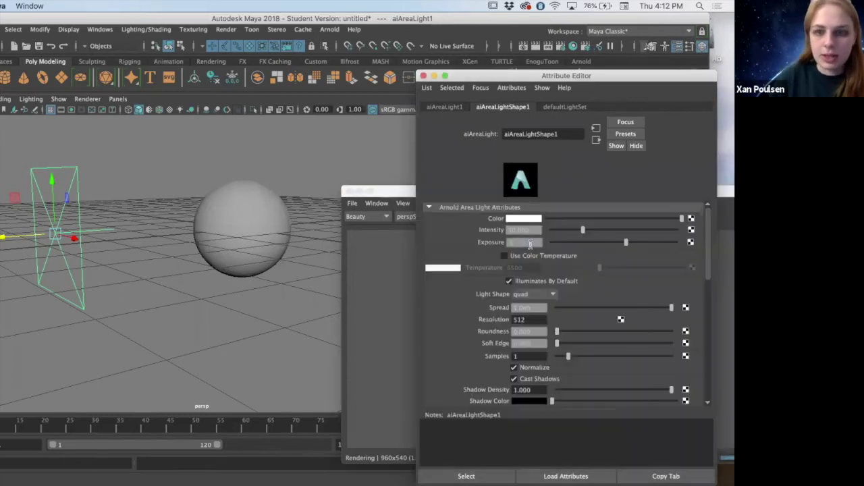
key("Tab")
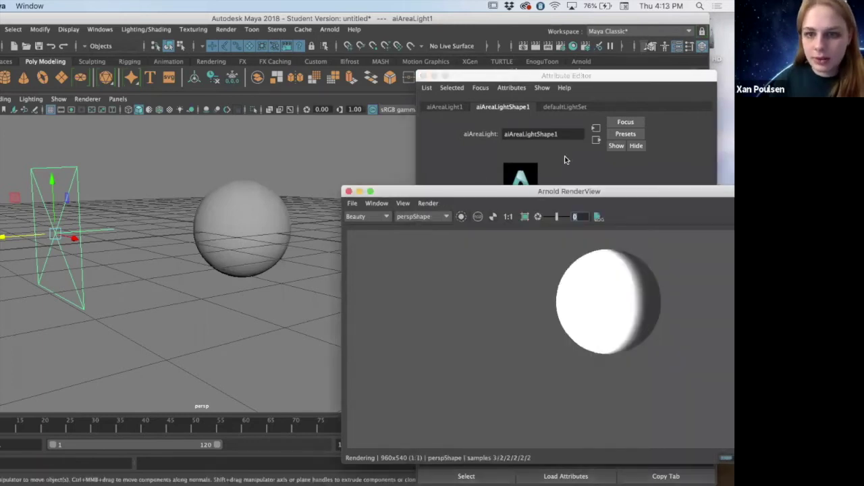
left_click(561, 172)
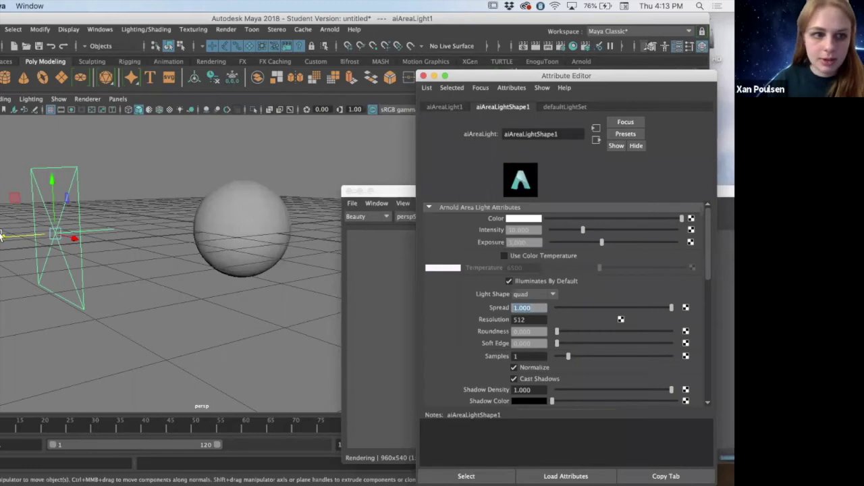
Step: Tumble the view to see light and sphere, bring Arnold RenderView forward, and select the sphere
left_click_drag(0, 235, 193, 250, "alt")
right_click_drag(183, 256, 83, 257, "alt")
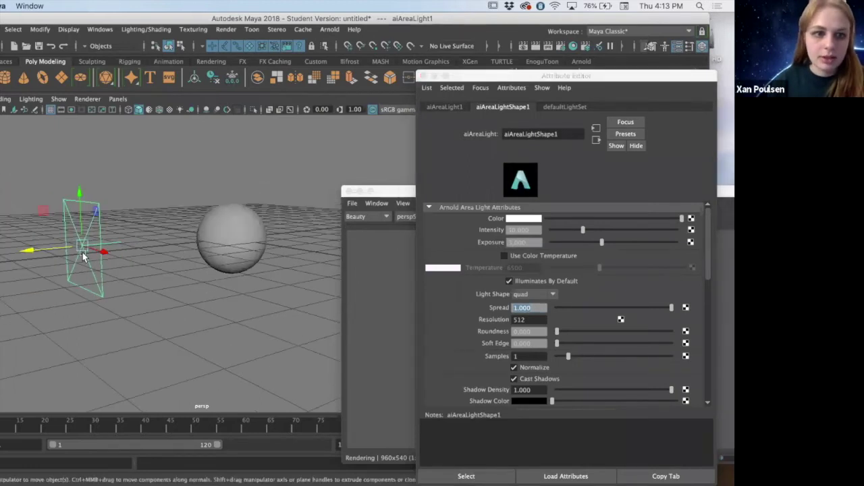
left_click_drag(83, 257, 384, 268, "alt")
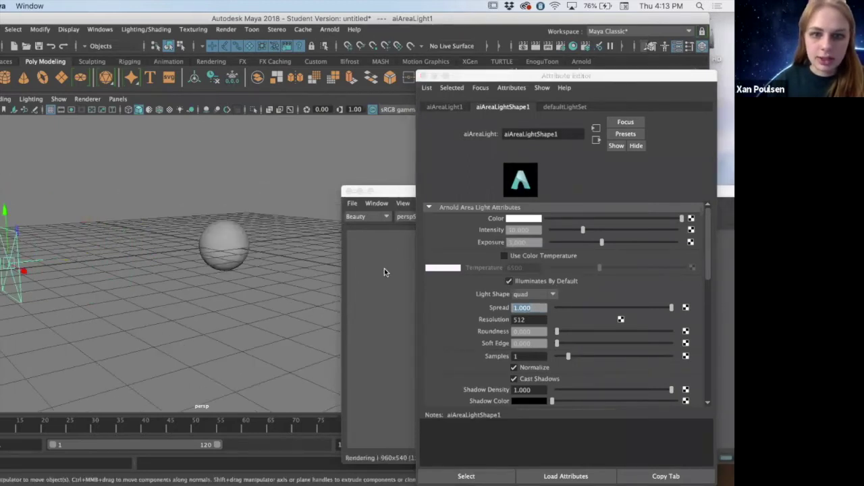
left_click(384, 269)
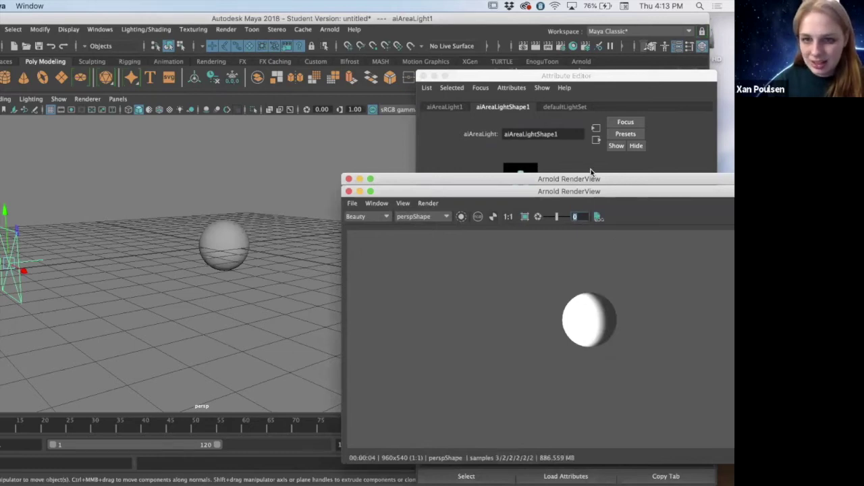
left_click(223, 233)
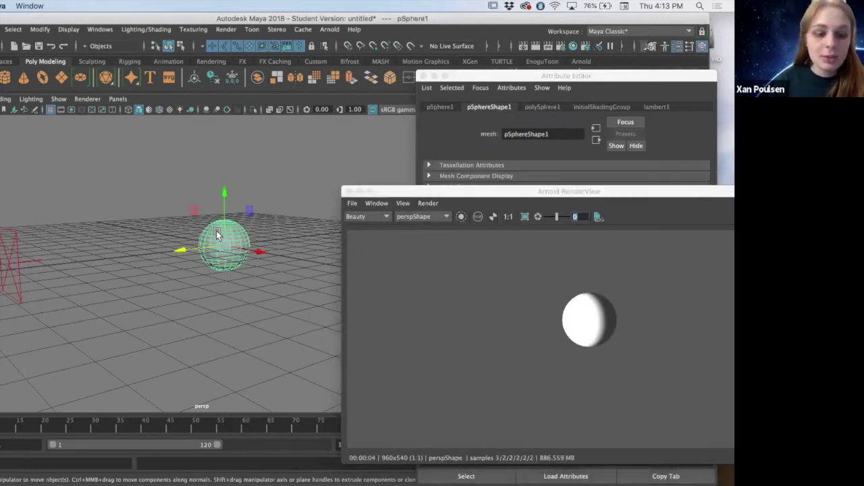
Step: Assign a new Arnold aiToon material to the sphere and view the toon-shaded render
key("q")
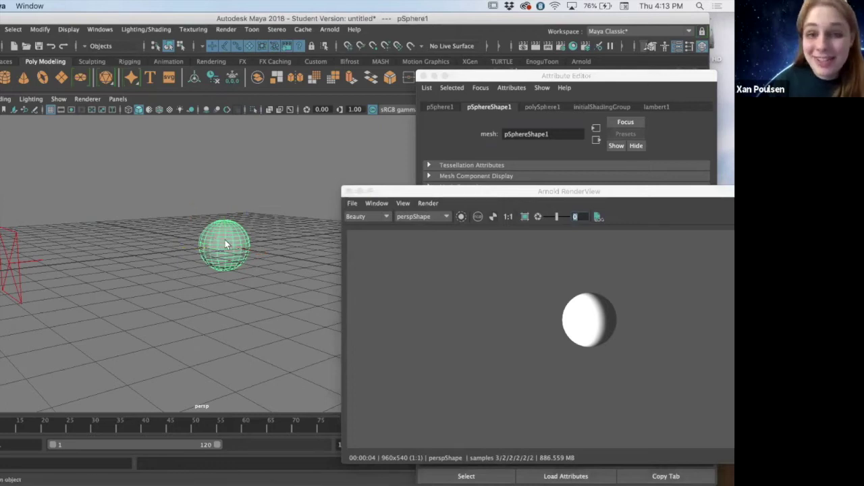
right_click(220, 241)
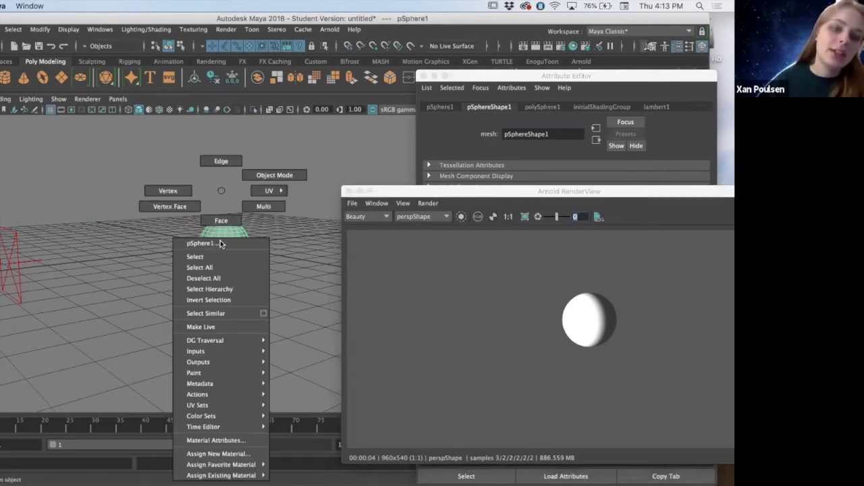
left_click(230, 454)
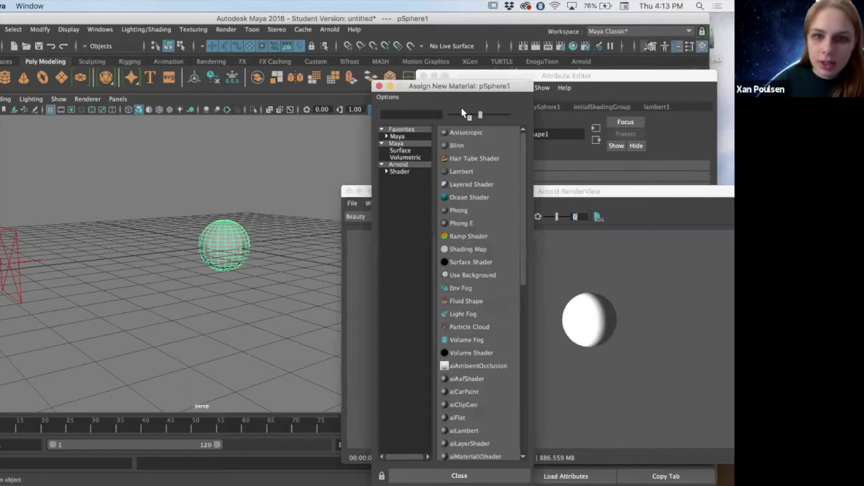
left_click(400, 171)
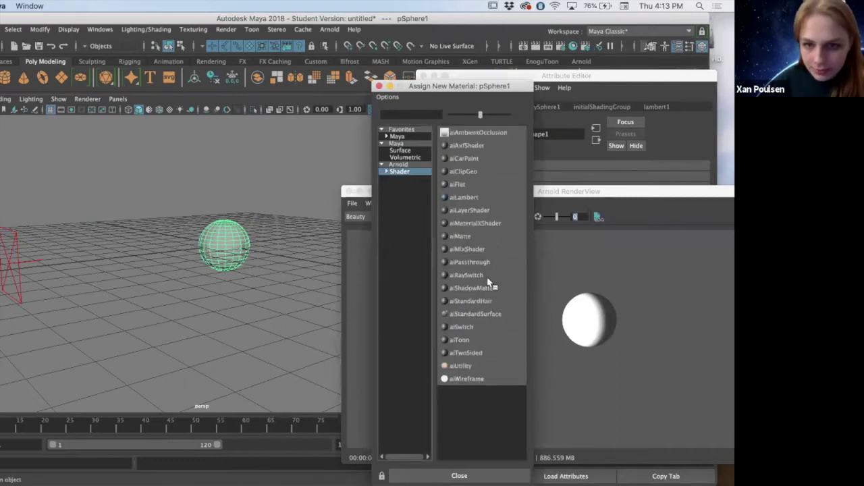
left_click(461, 340)
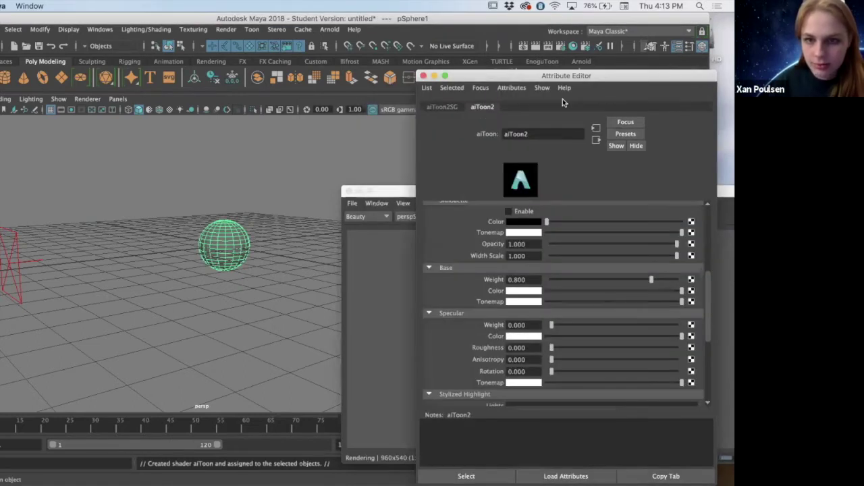
left_click(383, 289)
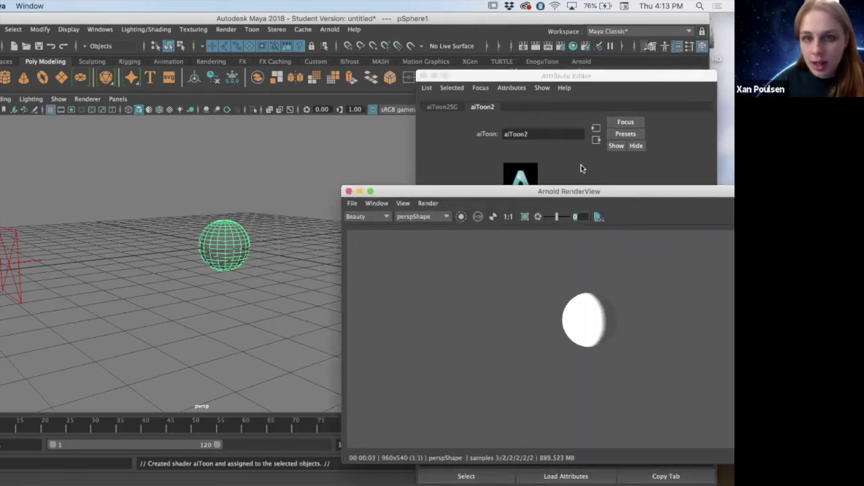
Step: Set aiAreaLight1's intensity to 10, review the re-render, then reselect the sphere
left_click(8, 262)
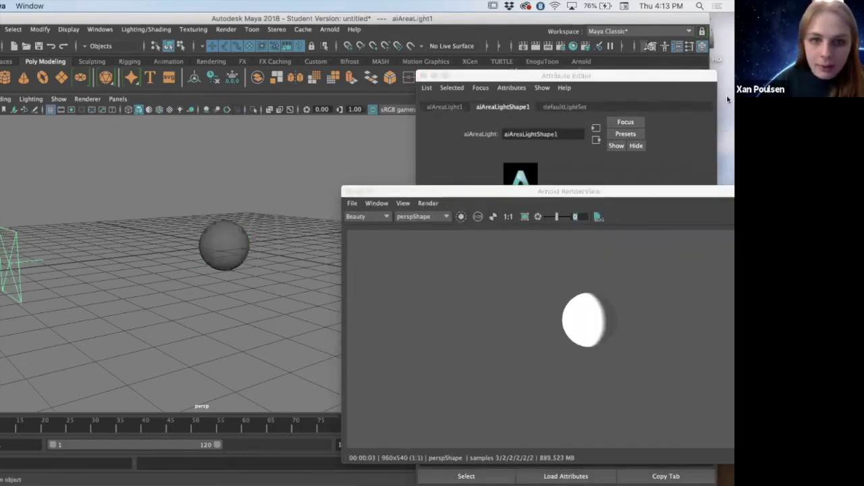
left_click(625, 80)
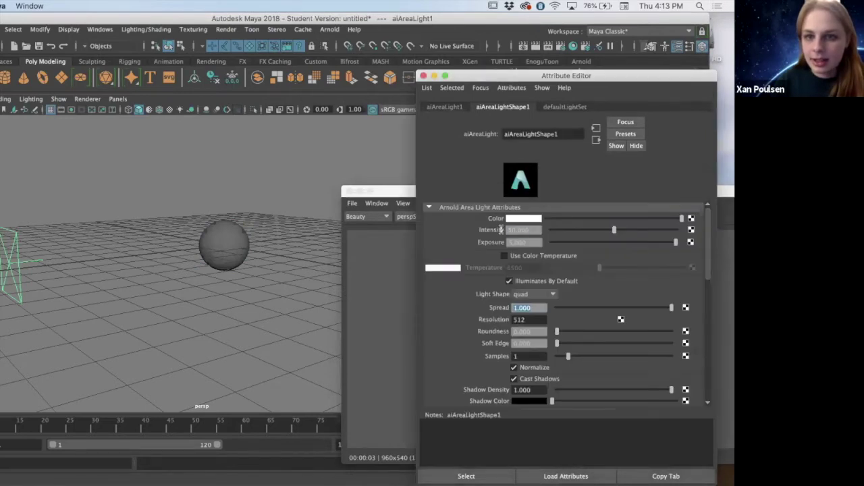
type("10")
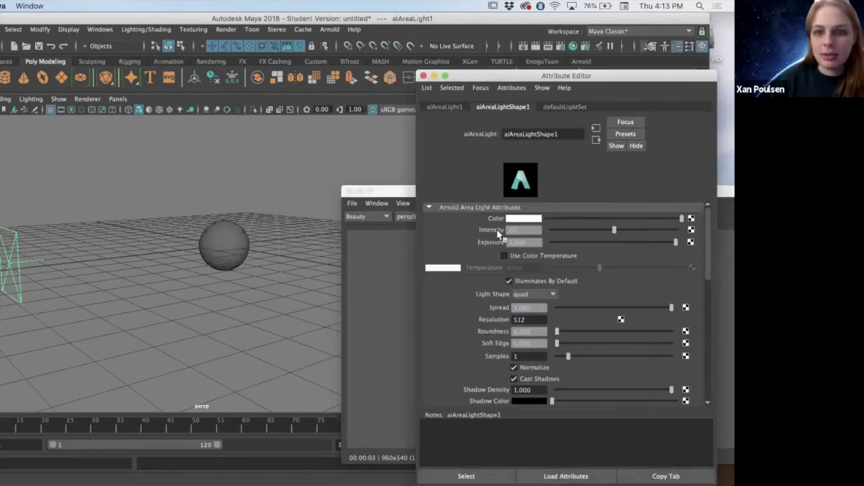
left_click(372, 278)
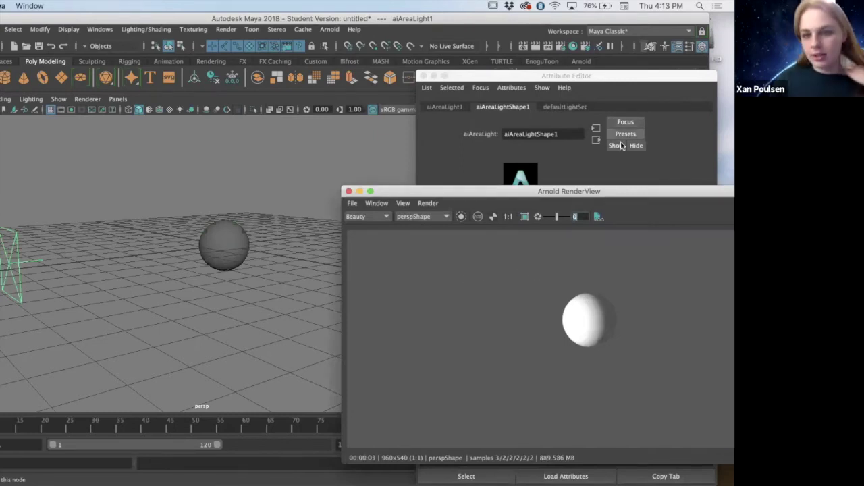
left_click(210, 244)
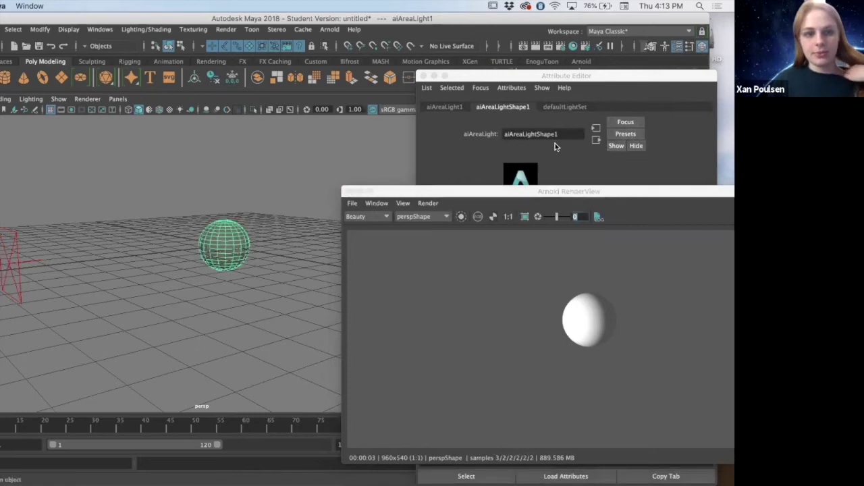
right_click(231, 235)
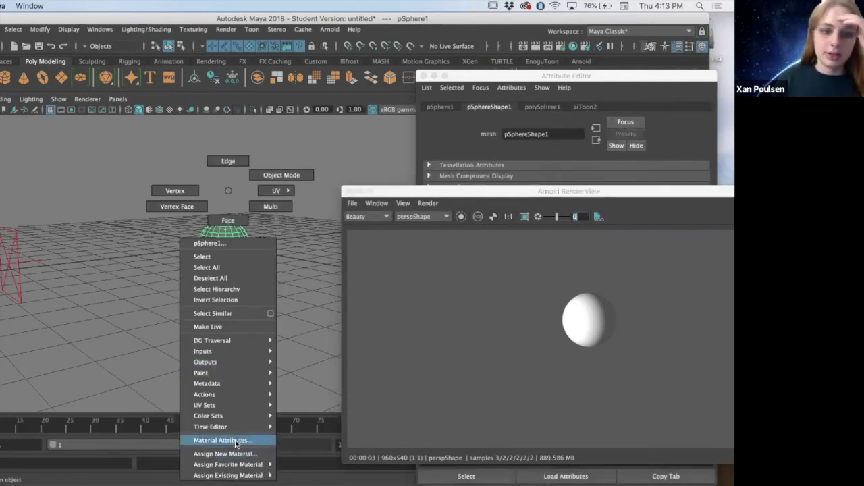
Step: Open the sphere's aiToon2 material attributes and bring the render window forward
left_click(229, 440)
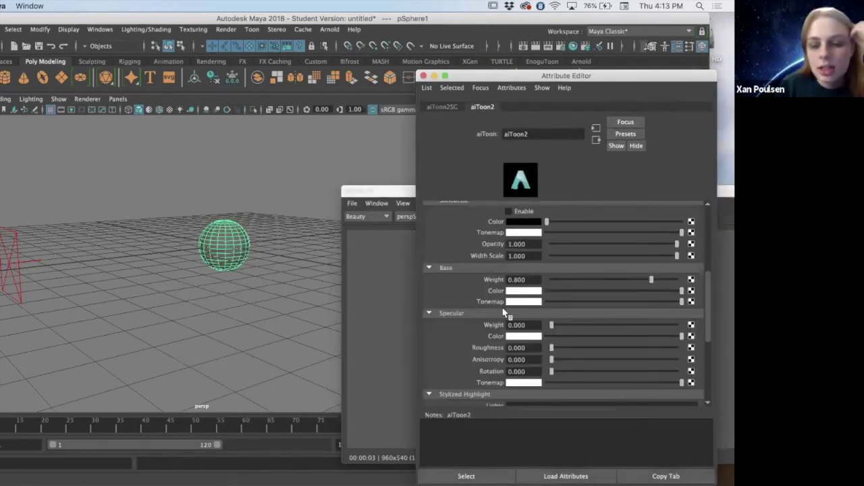
scroll(512, 269, "up", 5)
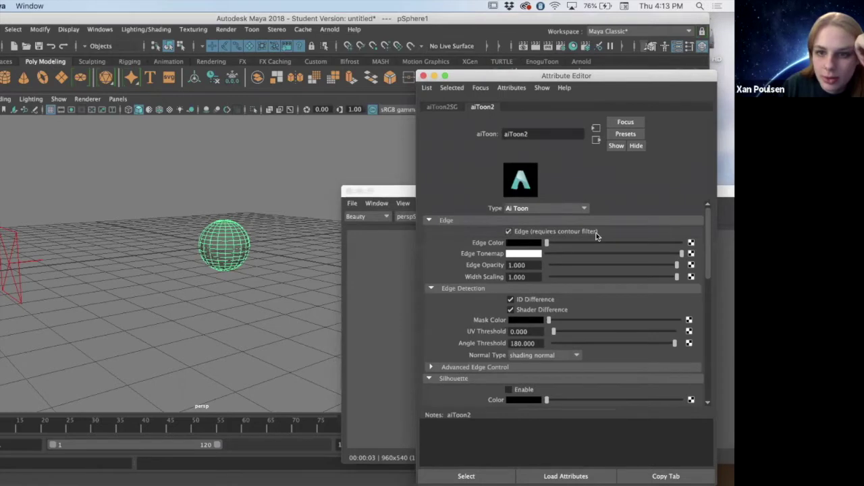
left_click(397, 241)
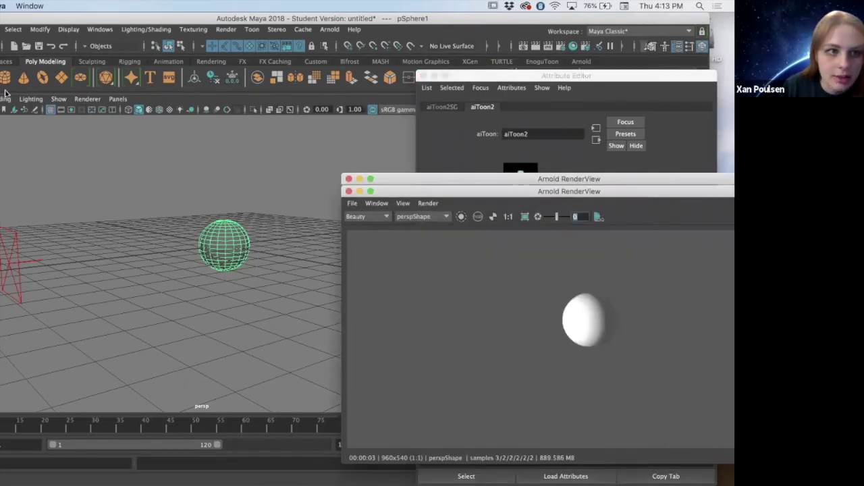
Step: Create camera1, look through it to frame the sphere, and render from cameraShape1
left_click(3, 29)
mouse_move(41, 99)
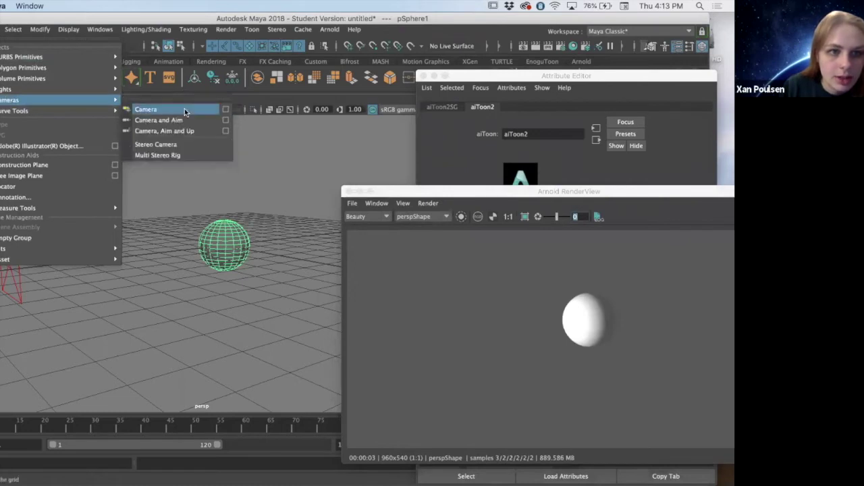
left_click(184, 111)
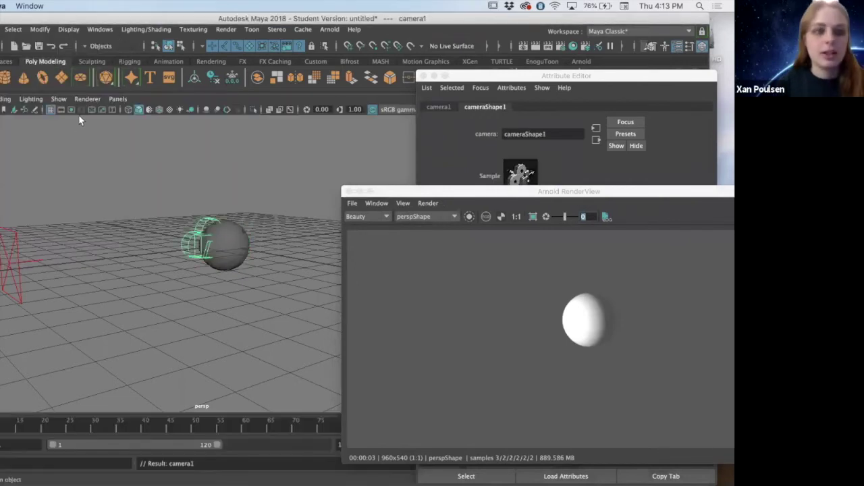
left_click(123, 99)
mouse_move(147, 109)
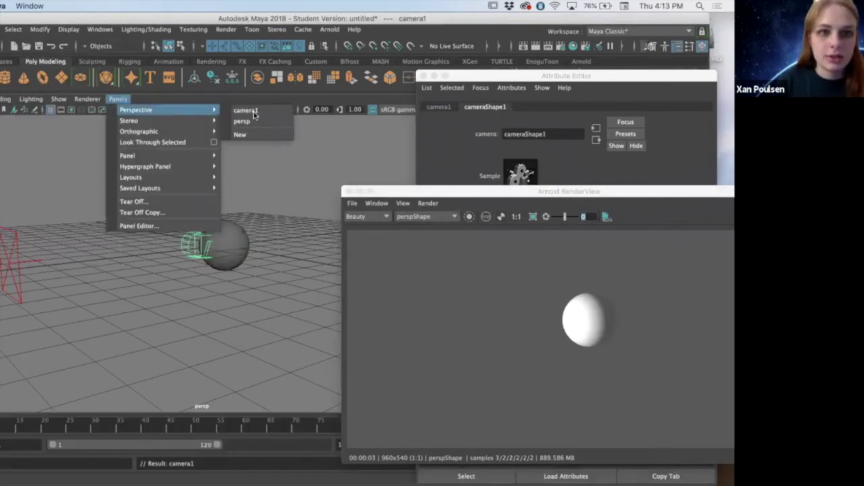
left_click(253, 112)
left_click_drag(226, 250, 180, 244, "alt")
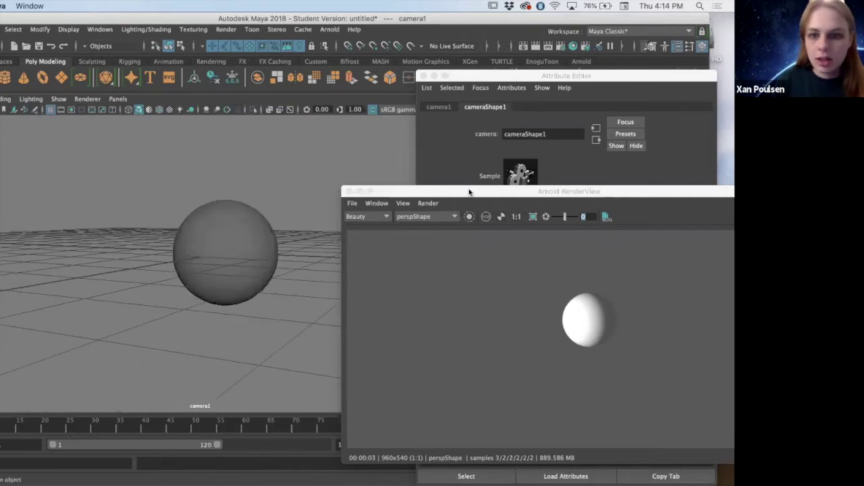
left_click(405, 217)
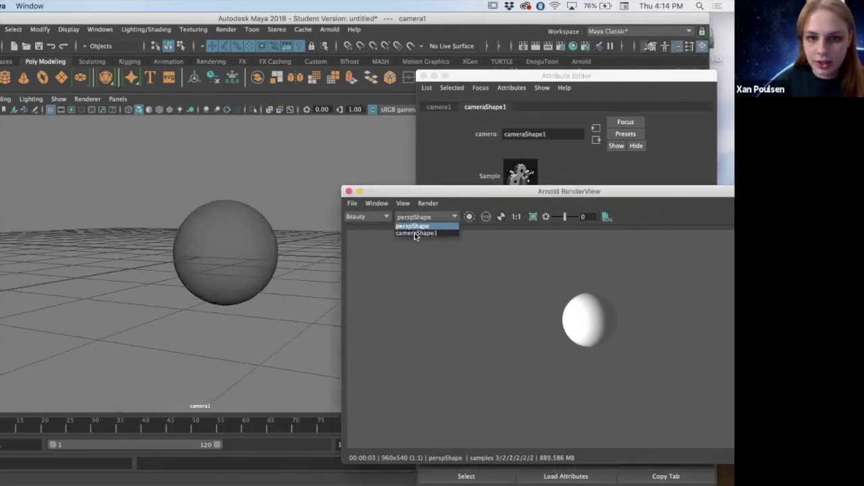
left_click(416, 233)
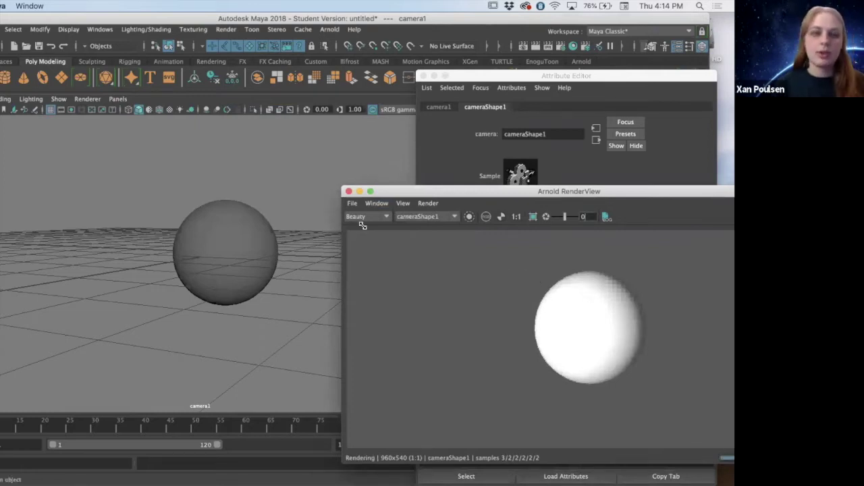
Step: Open Render Settings and switch the renderer to Arnold Renderer
left_click(226, 30)
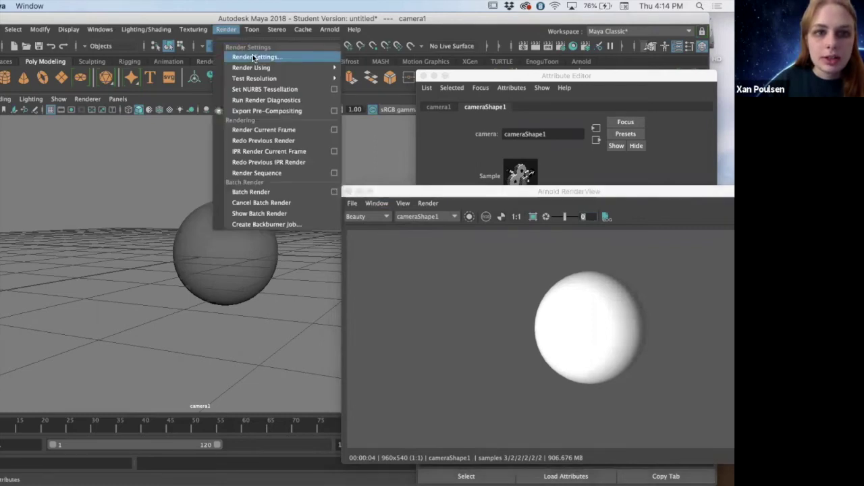
left_click(255, 58)
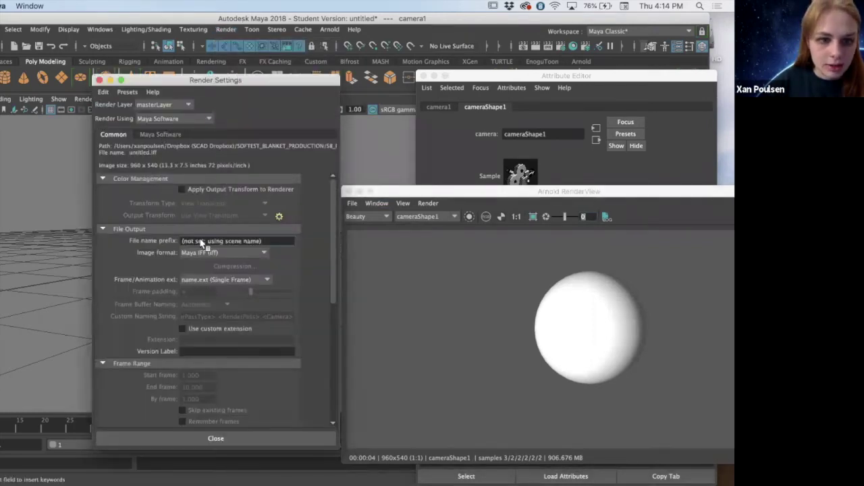
scroll(201, 243, "down", 5)
scroll(202, 240, "down", 2)
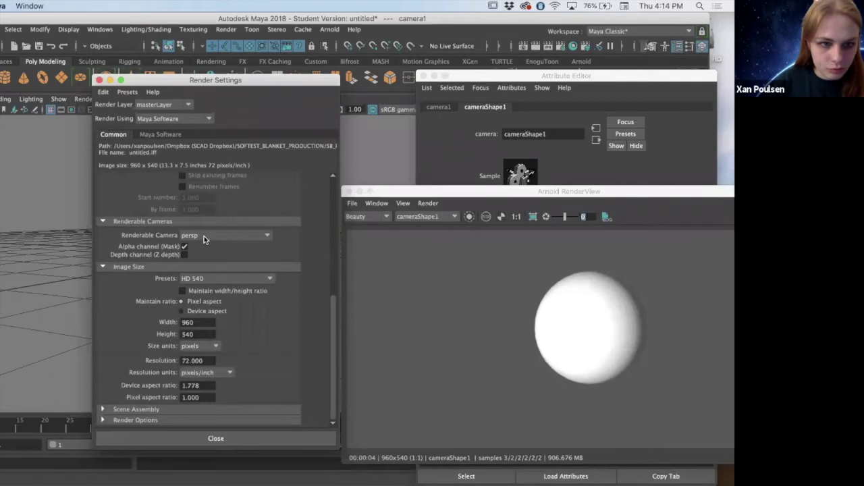
scroll(204, 236, "up", 6)
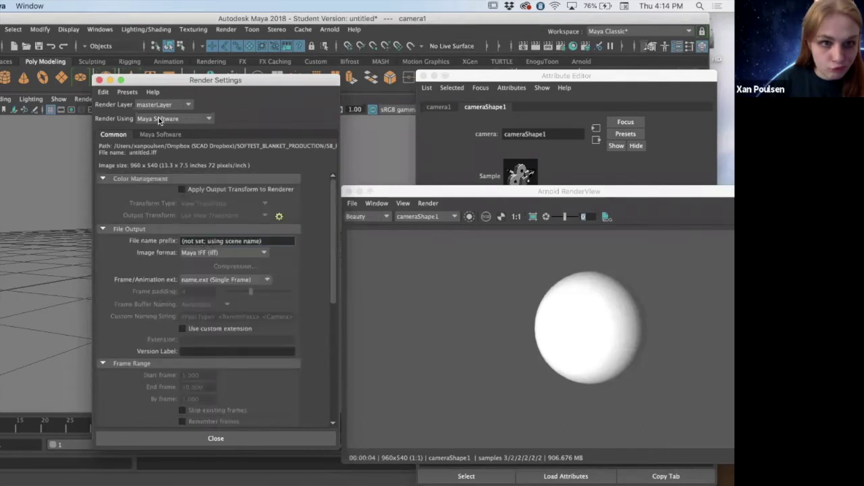
left_click(161, 120)
left_click(159, 152)
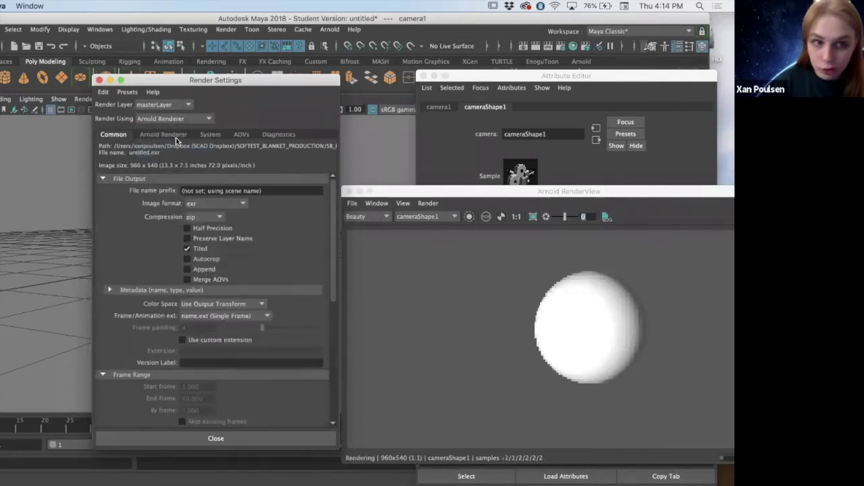
Step: Show the Arnold Renderer tab and expand the Filter section (gaussian, width 2.000)
scroll(243, 277, "down", 4)
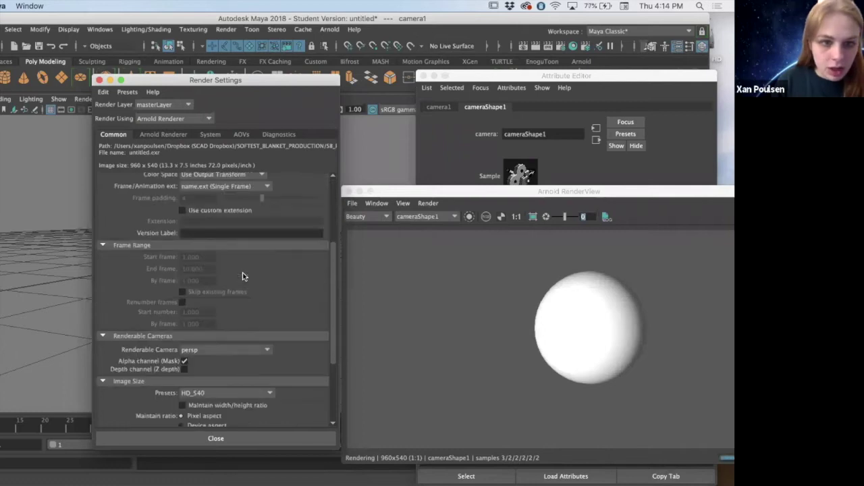
scroll(243, 277, "down", 4)
scroll(243, 277, "up", 8)
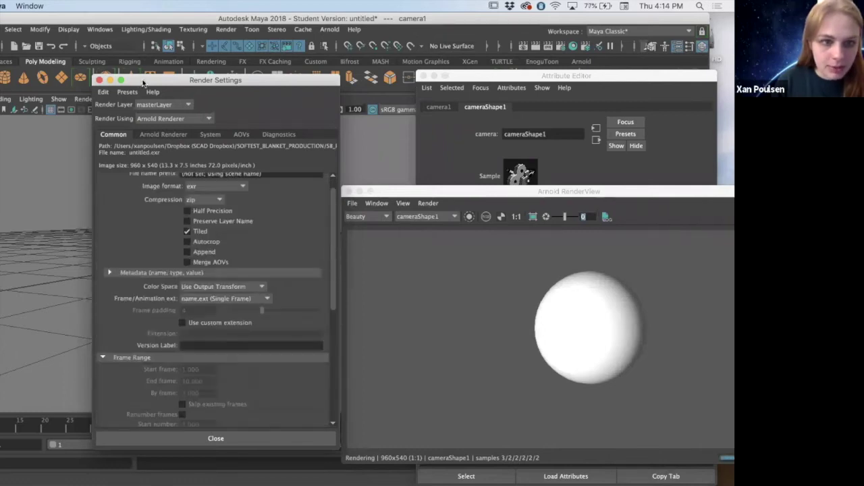
left_click(164, 135)
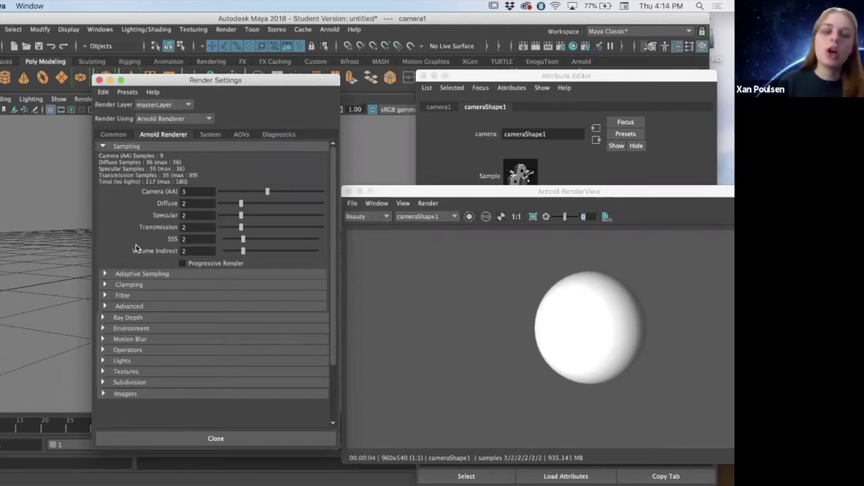
left_click(104, 295)
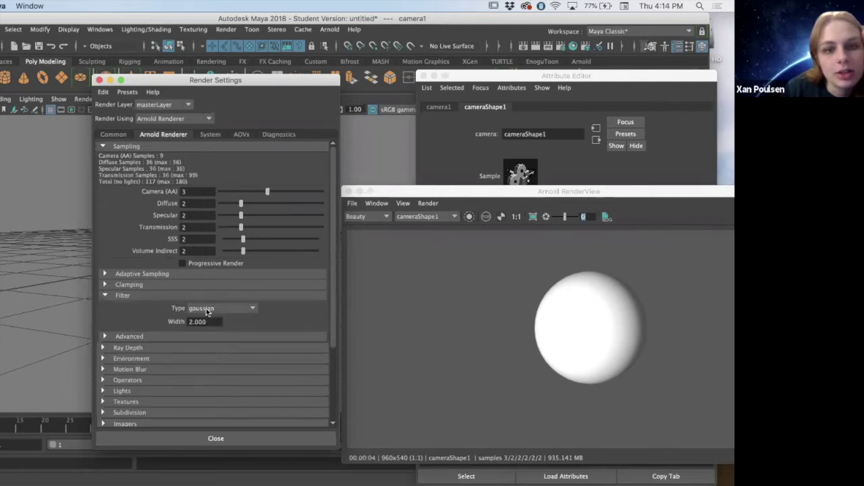
Step: Change the Arnold Filter Type to contour to outline the sphere
left_click(205, 307)
scroll(220, 395, "down", 3)
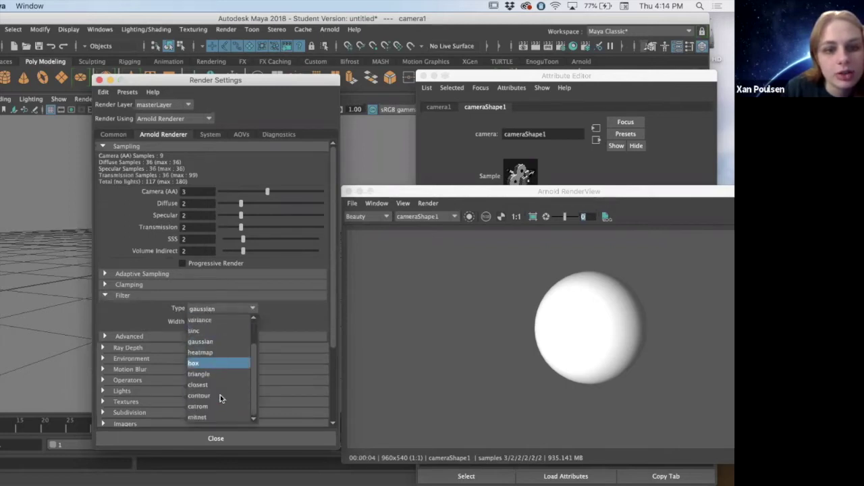
left_click(214, 395)
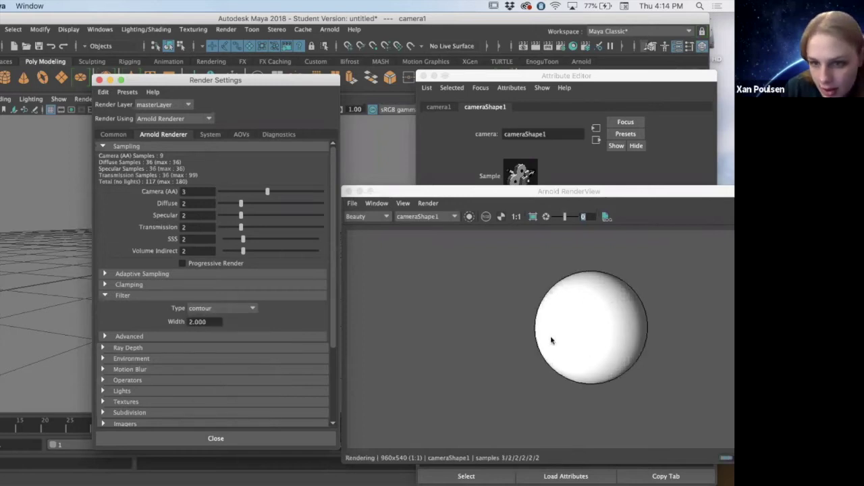
scroll(601, 278, "up", 5)
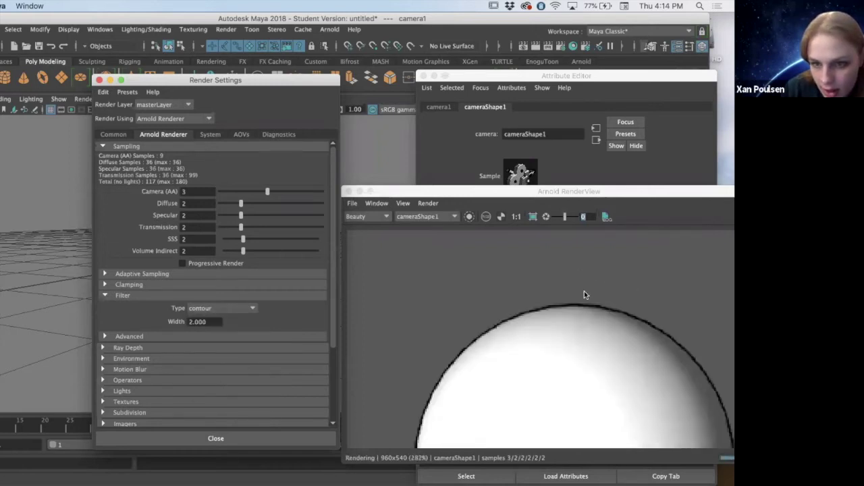
scroll(584, 294, "down", 5)
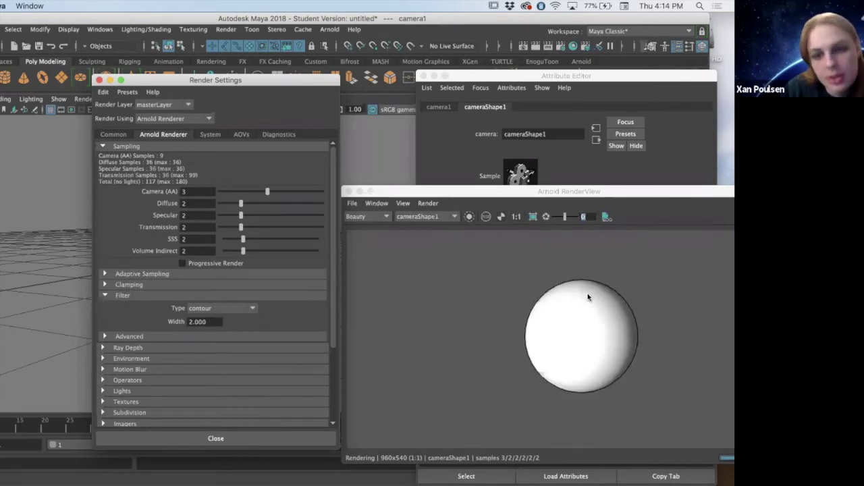
Step: Review the Common tab output settings and close Render Settings
left_click(118, 135)
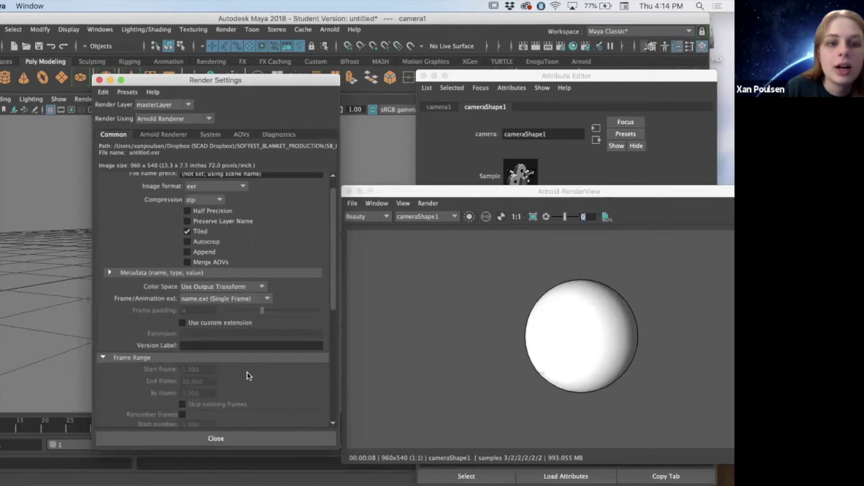
scroll(247, 372, "down", 6)
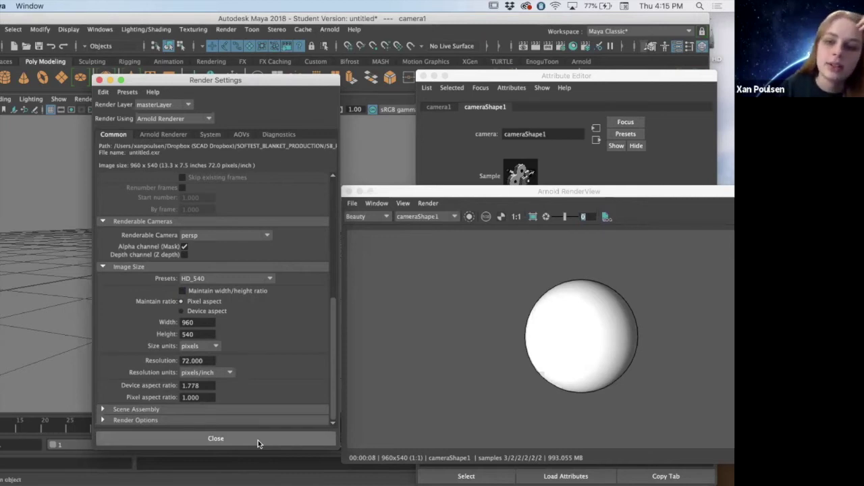
scroll(586, 320, "up", 5)
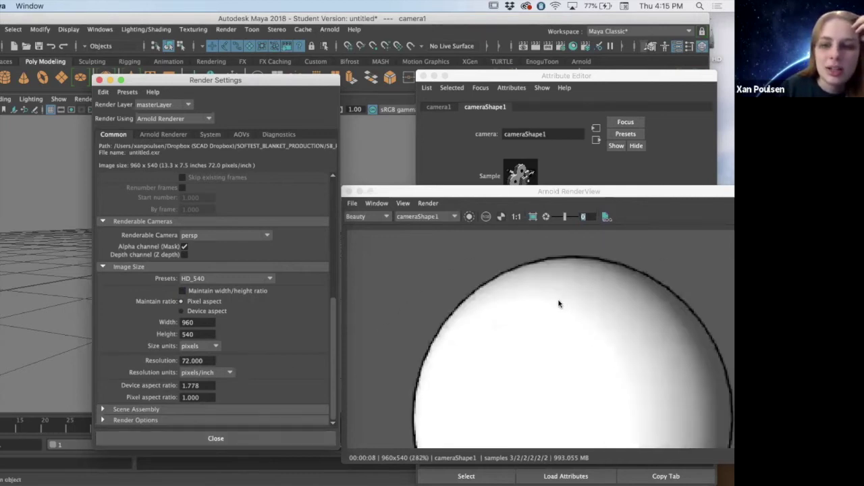
scroll(494, 299, "down", 5)
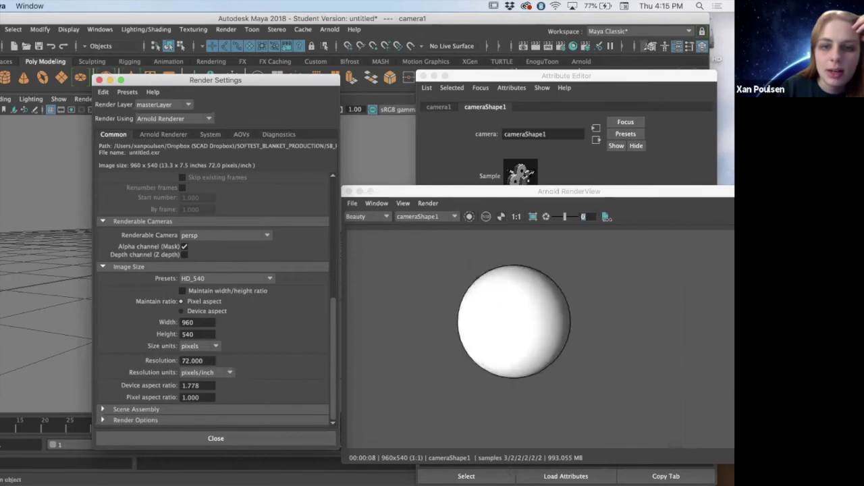
left_click(226, 440)
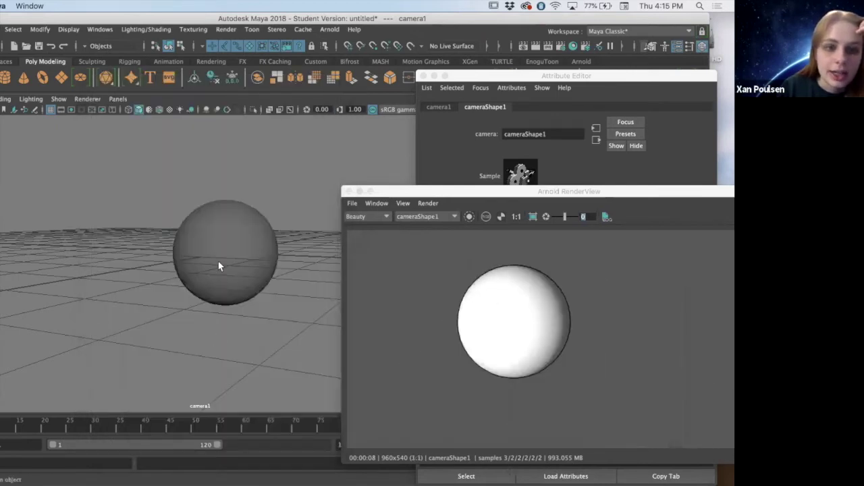
Step: Open the sphere's aiToon2 material attributes from its right-click menu
left_click(222, 251)
right_click(223, 249)
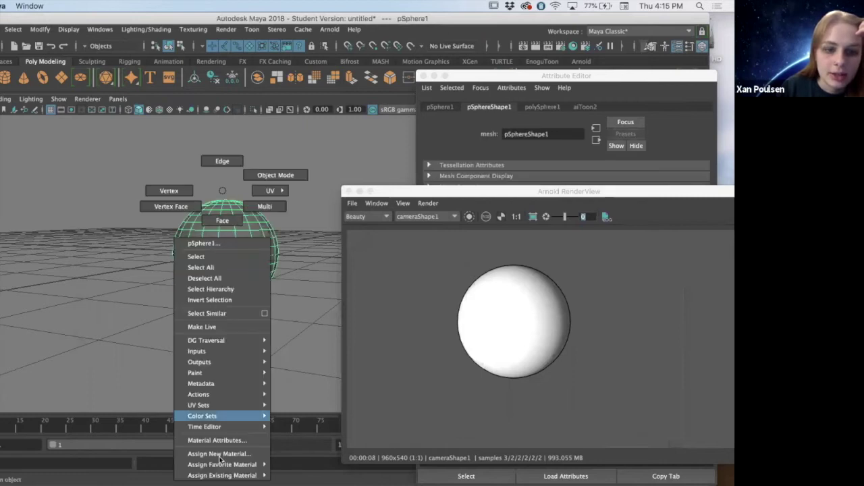
key("Return")
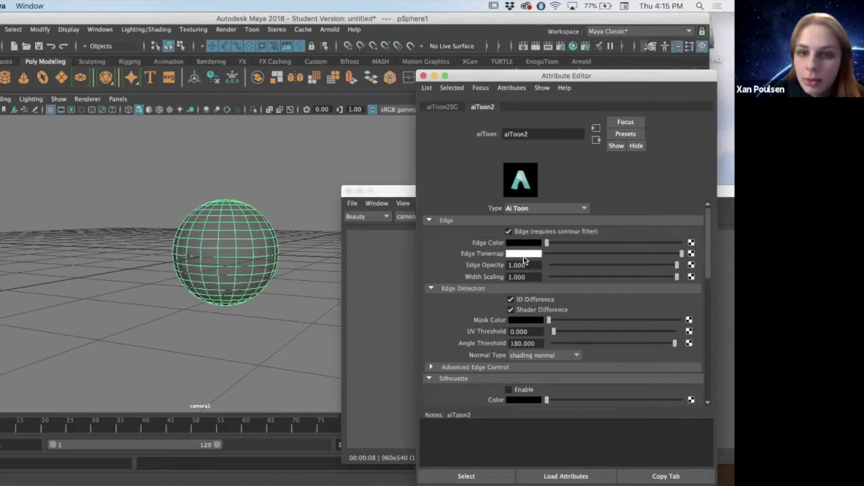
scroll(526, 264, "down", 4)
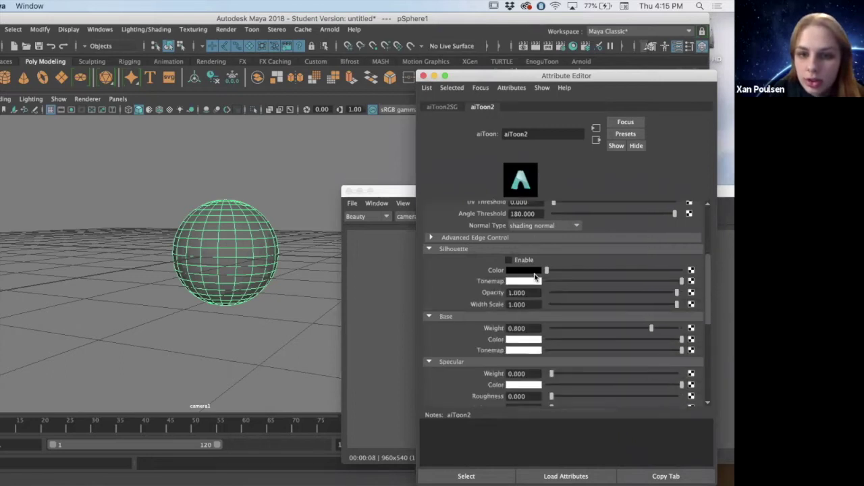
scroll(535, 277, "down", 2)
Step: Set aiToon2's Base Color to pink and Base Weight to 1.000
left_click(524, 275)
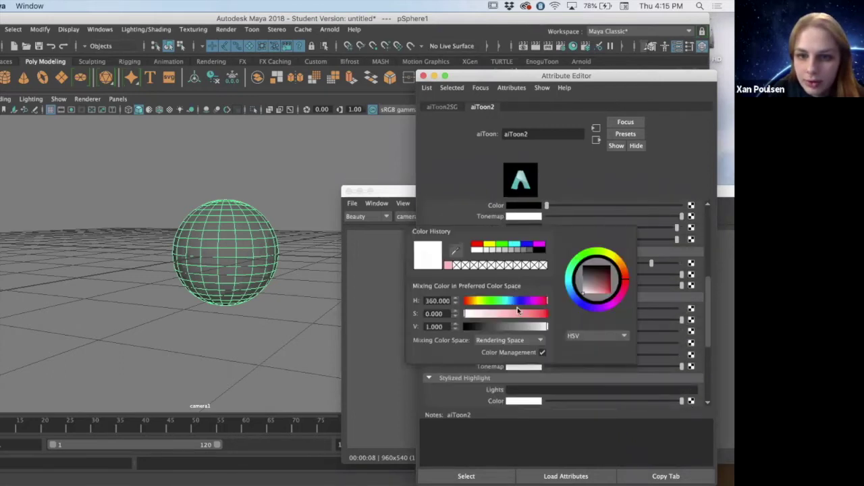
left_click(516, 315)
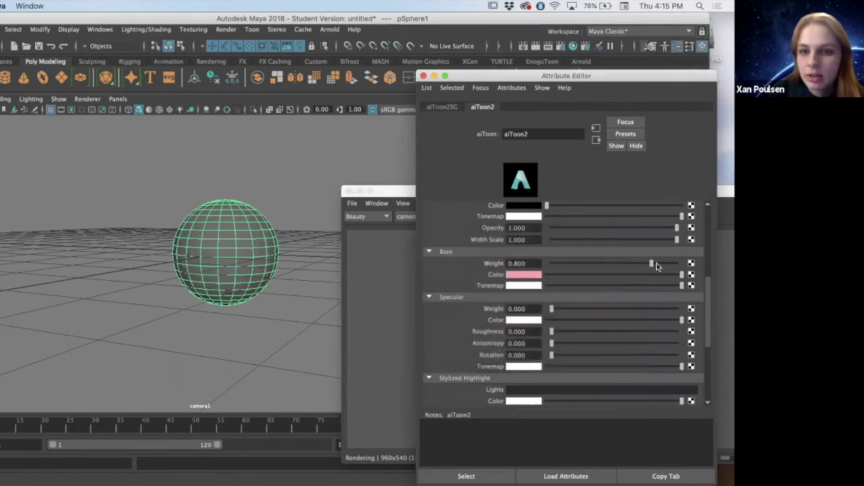
left_click_drag(650, 263, 723, 264)
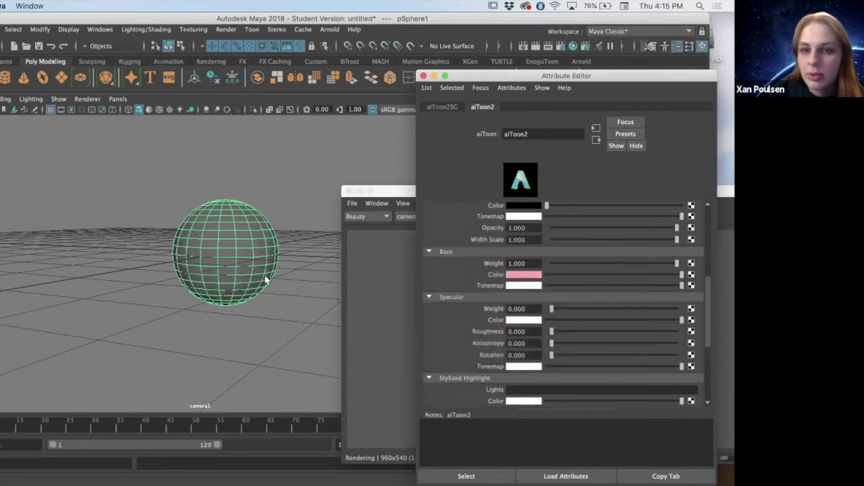
Step: Check the pink sphere render, then begin mapping a texture to the shader's base
left_click(452, 294)
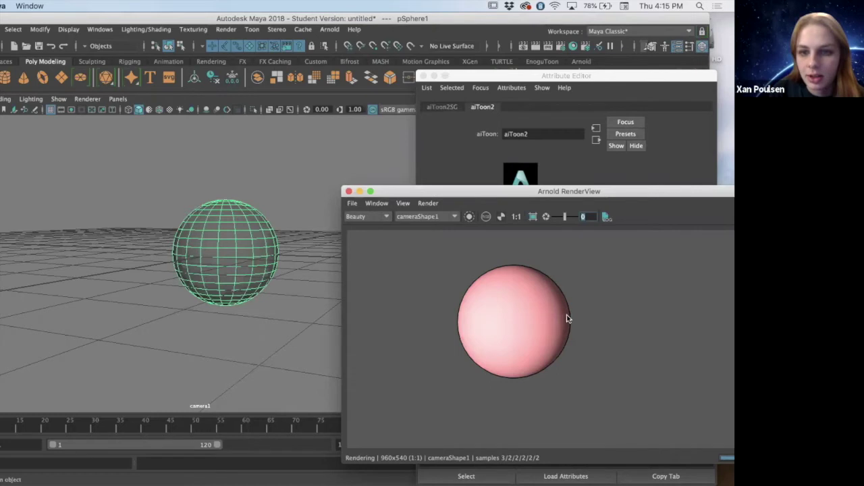
left_click(463, 157)
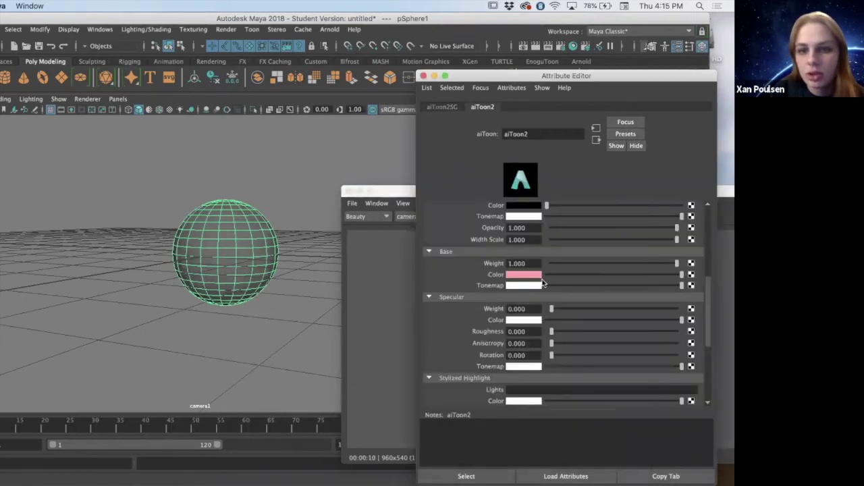
left_click(691, 286)
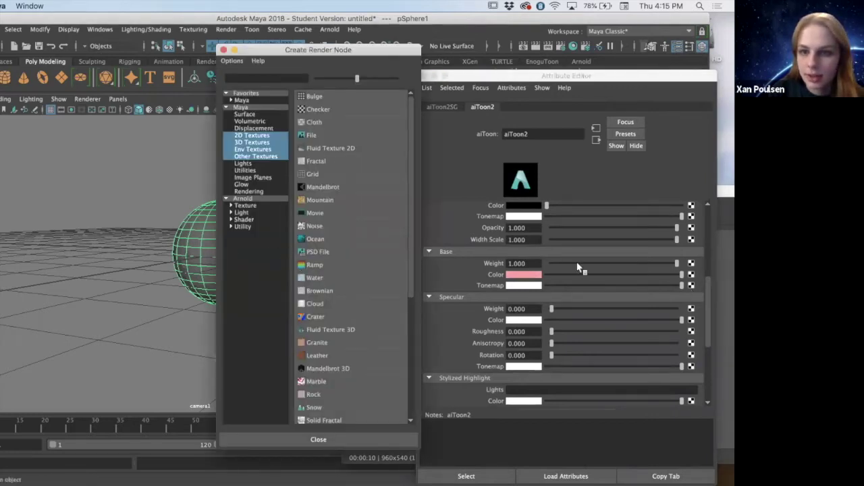
Step: Create a Ramp texture with black and white stops butted together near 0.486 for a hard edge
left_click(316, 265)
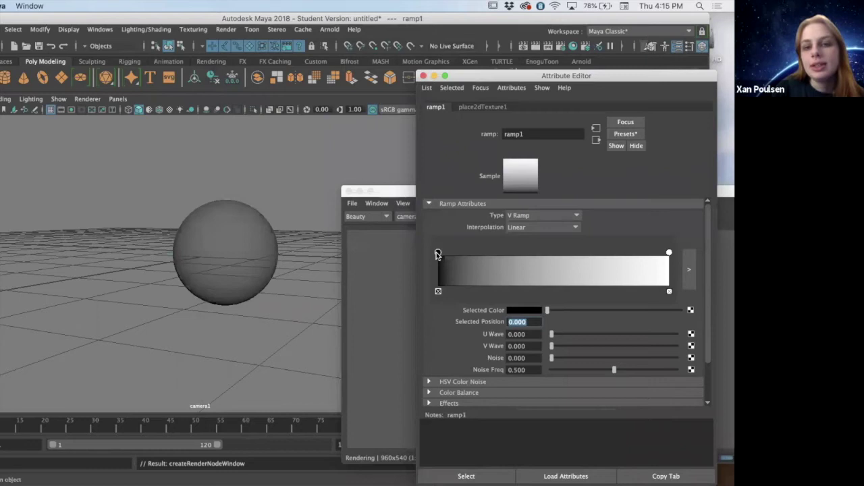
left_click_drag(480, 254, 606, 251)
left_click_drag(669, 252, 551, 255)
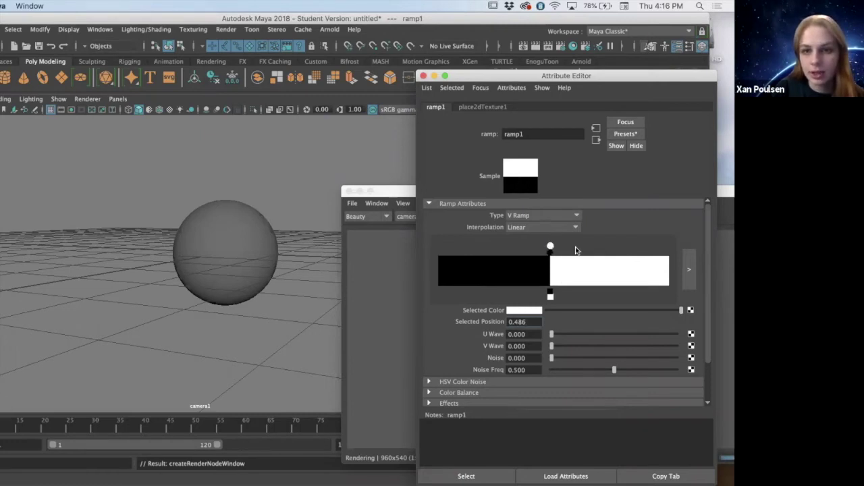
mouse_move(550, 247)
left_mouse_down()
mouse_move(632, 253)
mouse_move(550, 253)
left_mouse_up()
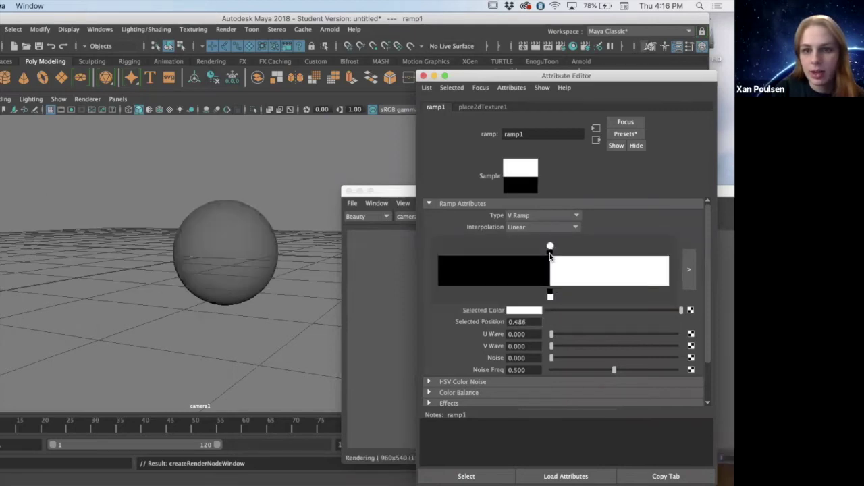
left_click(394, 298)
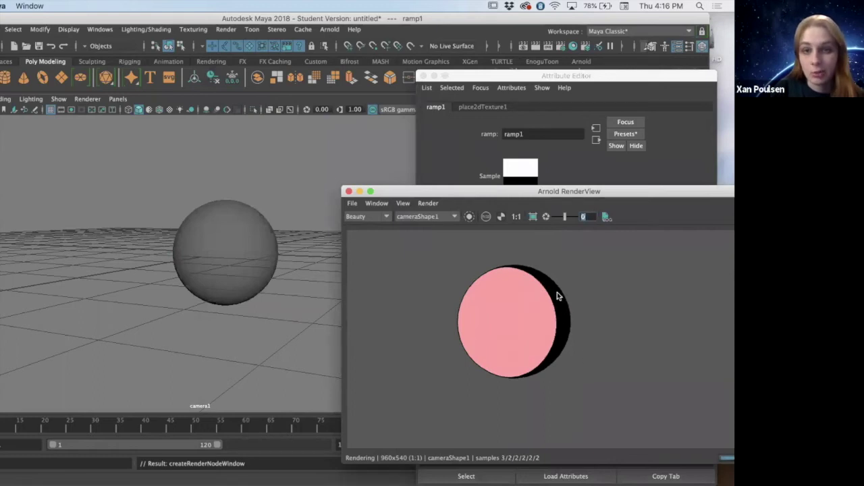
Step: Recolour the ramp's black stop at 0.484 to a deep maroon, starting from the pink in history
left_click(563, 168)
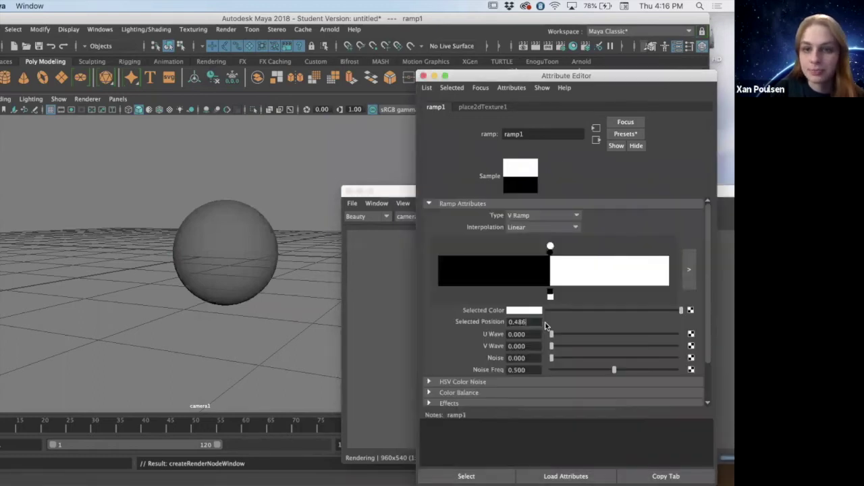
left_click(517, 269)
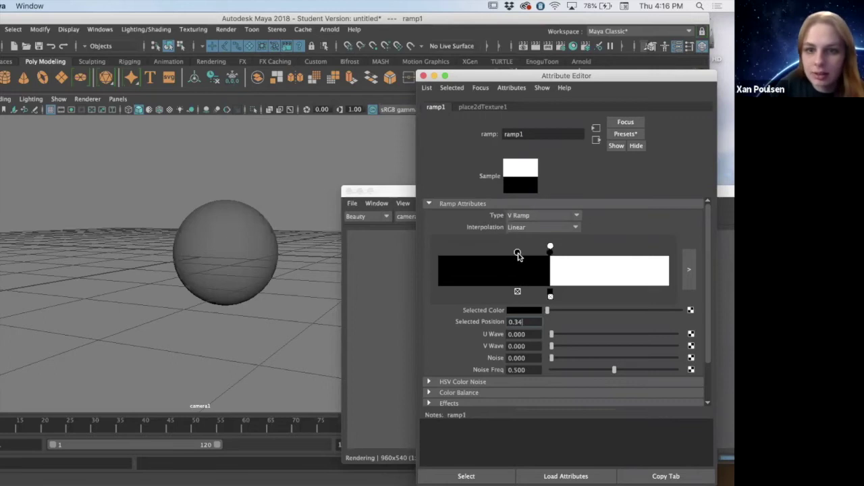
left_click(517, 292)
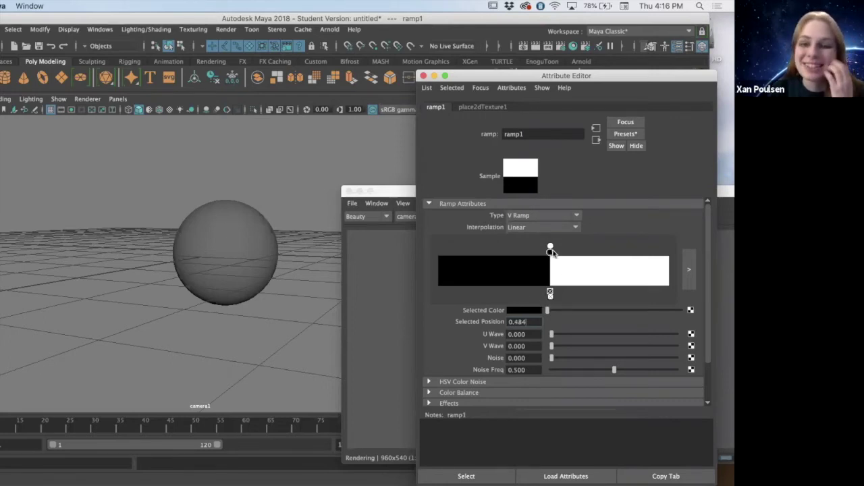
left_click(550, 251)
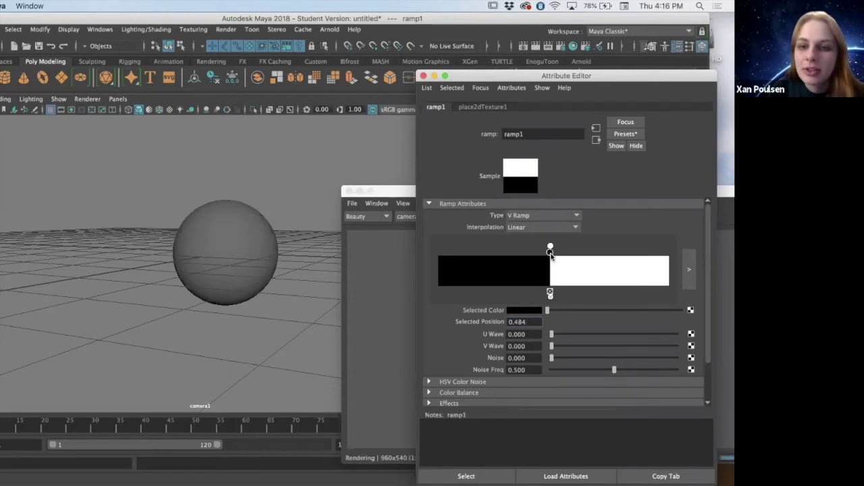
left_click(518, 310)
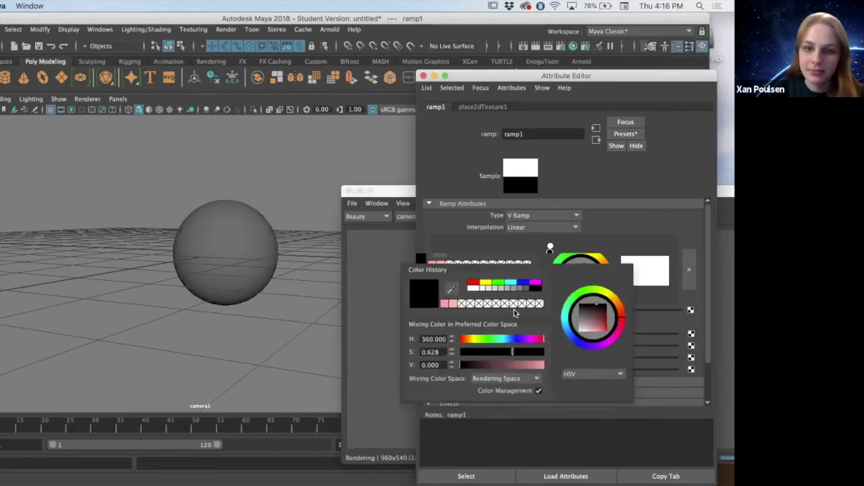
left_click(444, 305)
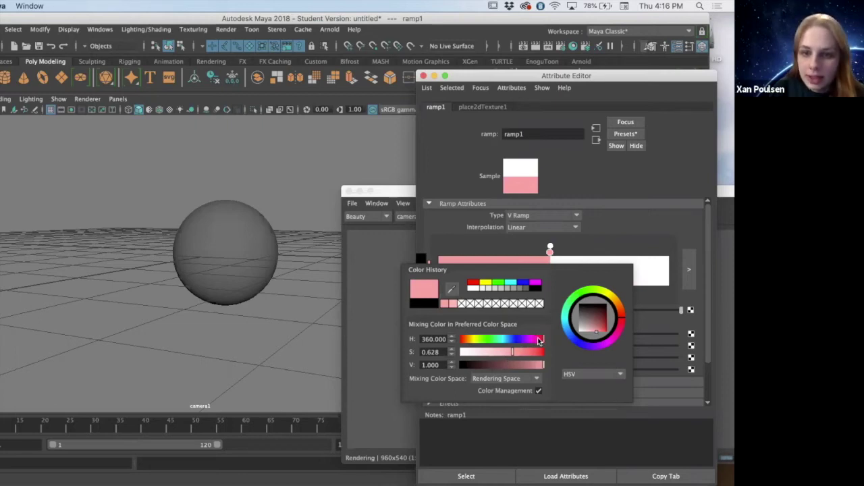
left_click_drag(507, 363, 495, 363)
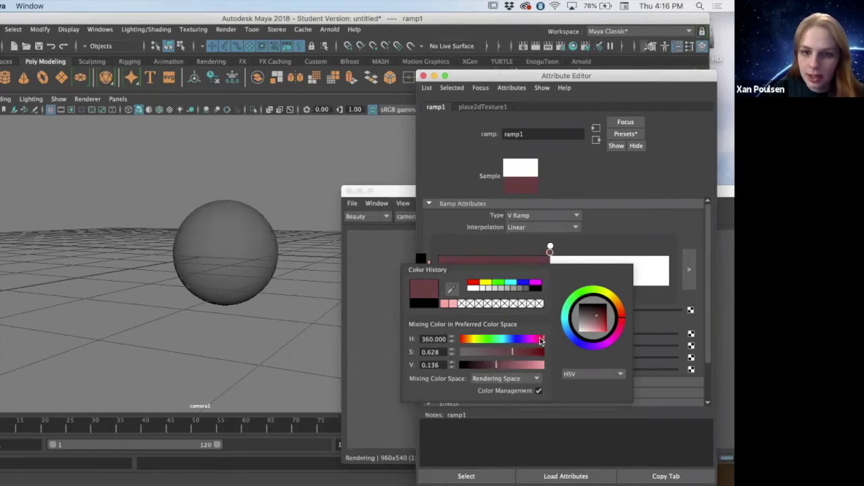
left_click_drag(540, 340, 537, 340)
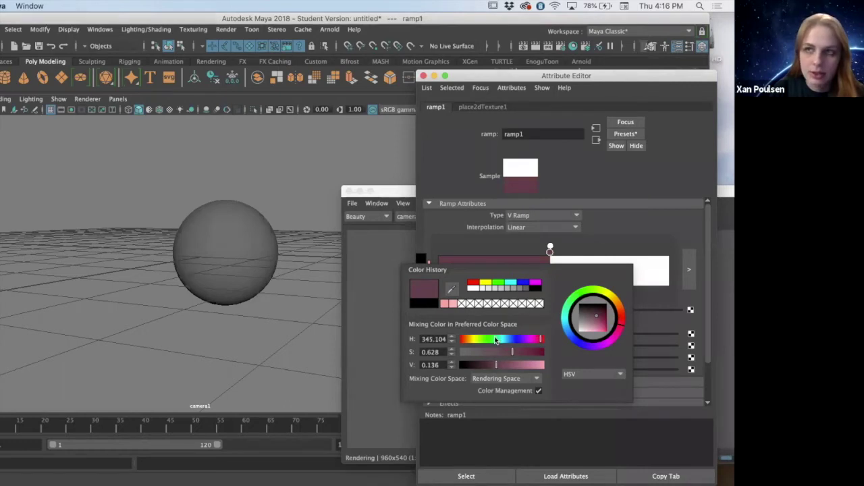
Step: Check the maroon-shadowed sphere in Arnold RenderView, then move that window aside to show the ramp settings
left_click(388, 358)
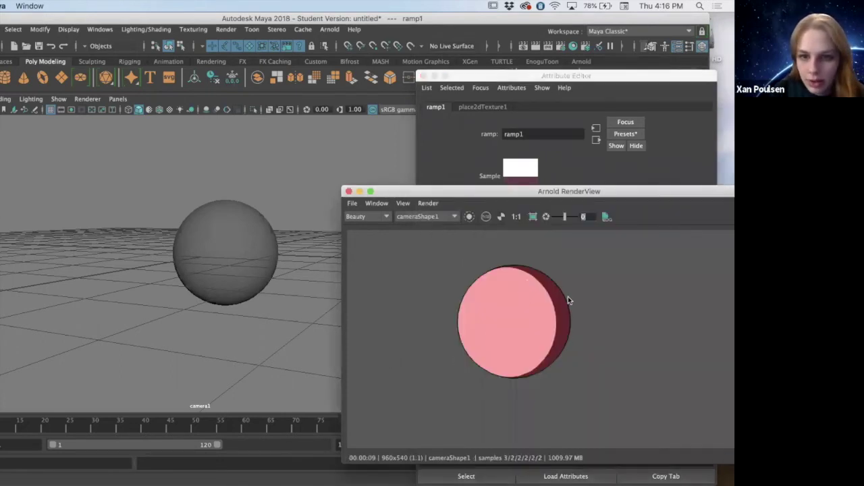
scroll(549, 334, "up", 2)
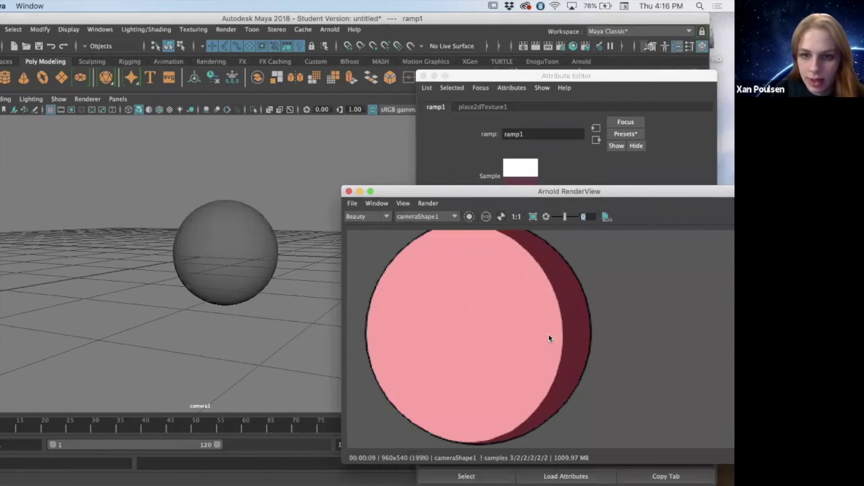
scroll(548, 334, "down", 2)
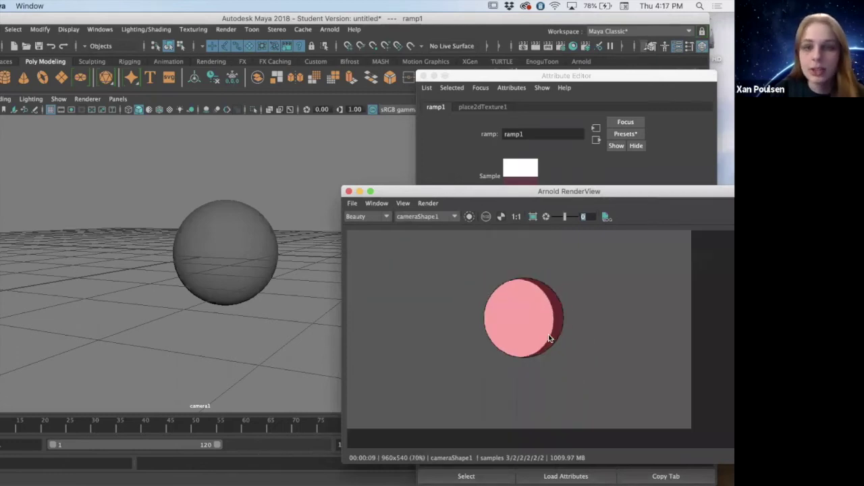
scroll(549, 334, "up", 1)
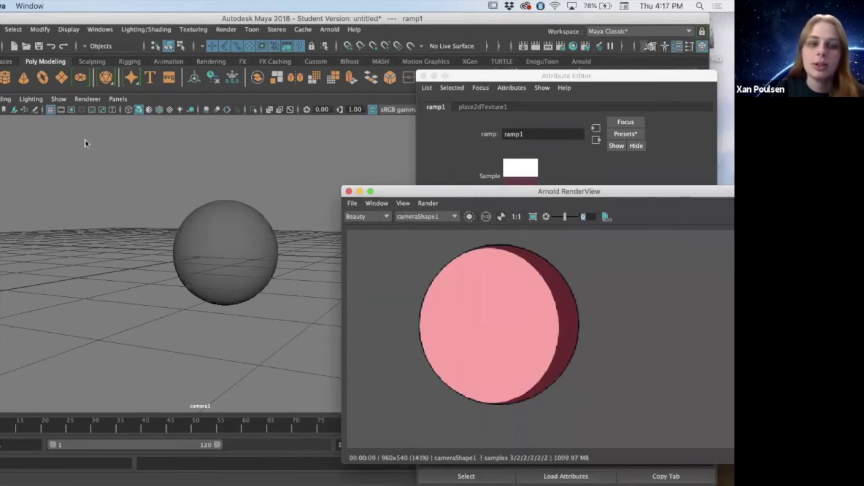
left_click_drag(85, 144, 98, 140)
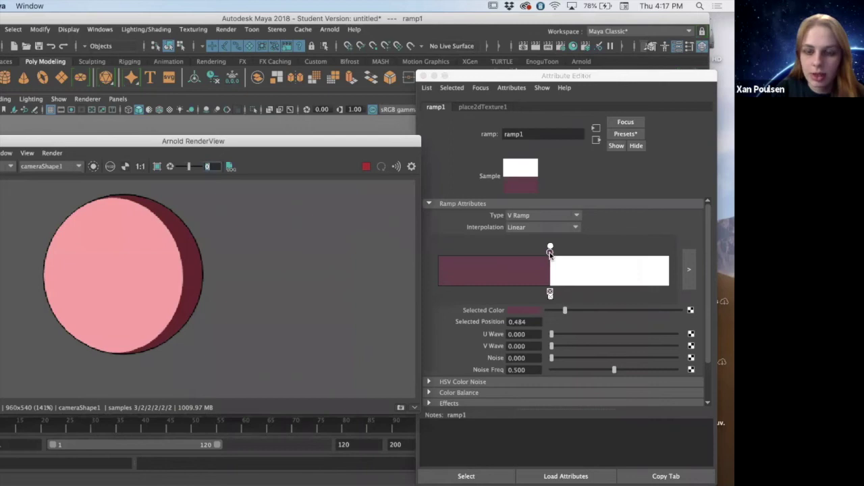
Step: Rearrange the ramp stops so maroon sits at 0.748, hard against white
left_click_drag(529, 254, 474, 261)
left_click_drag(550, 253, 472, 264)
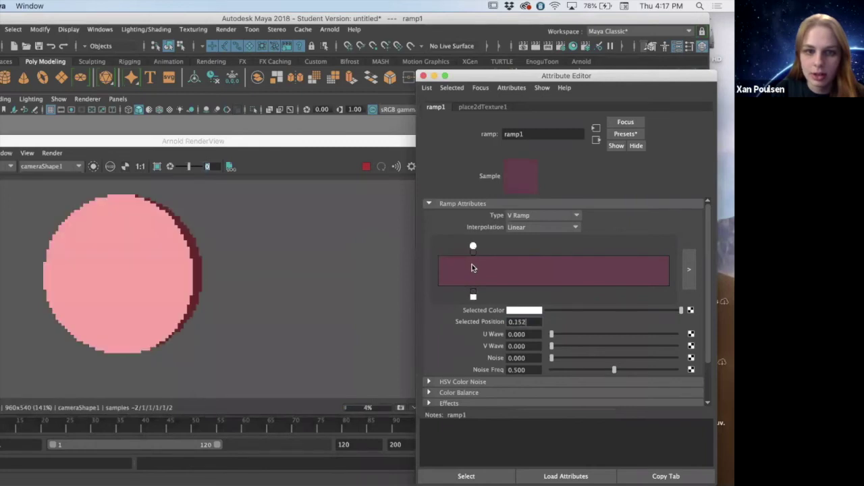
left_click_drag(473, 247, 611, 252)
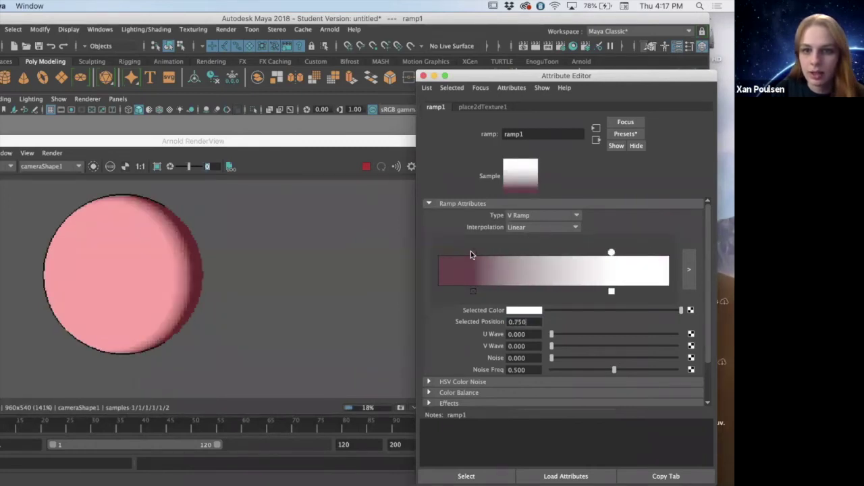
left_click_drag(471, 254, 611, 263)
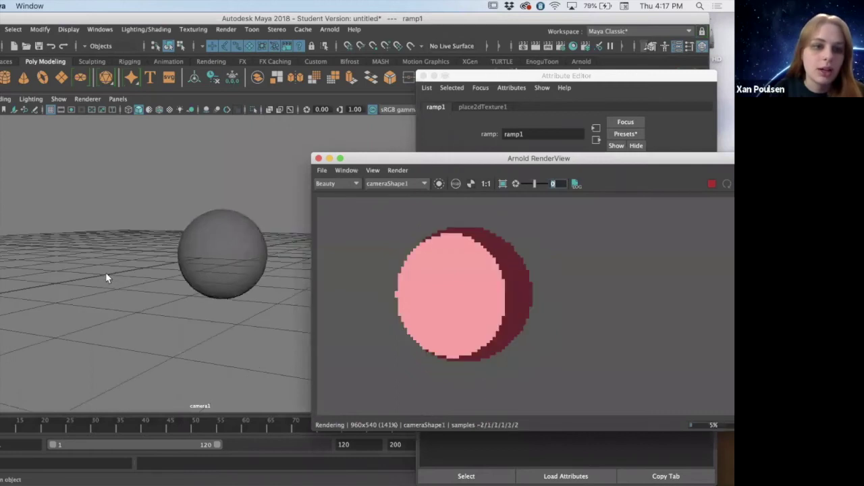
Step: Select aiAreaLight1 and move it with the W tool to relight the sphere
scroll(40, 273, "down", 3)
left_click(70, 290)
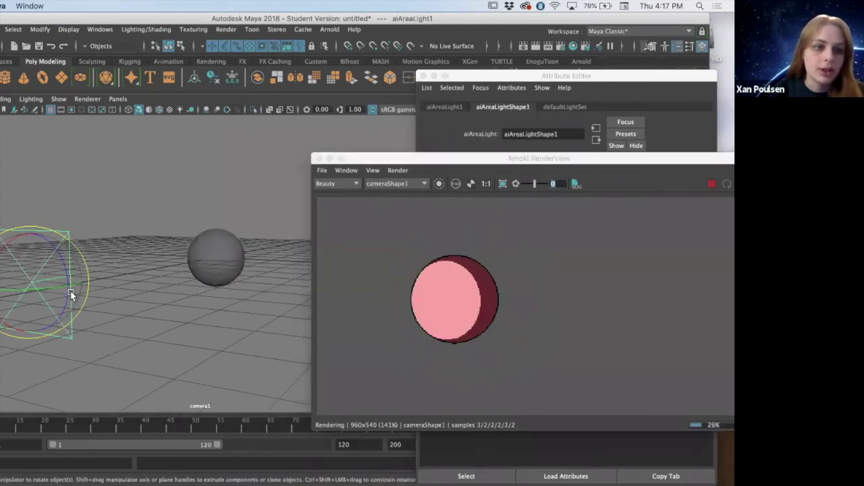
key("w")
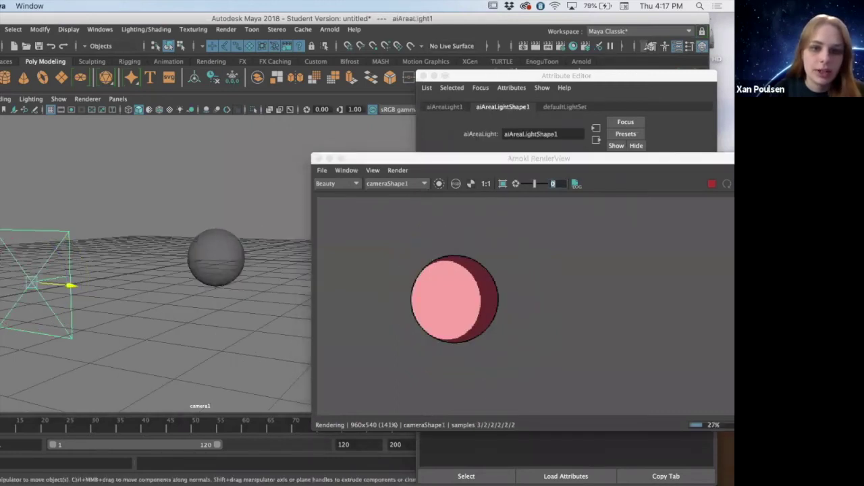
left_click_drag(70, 285, 402, 281)
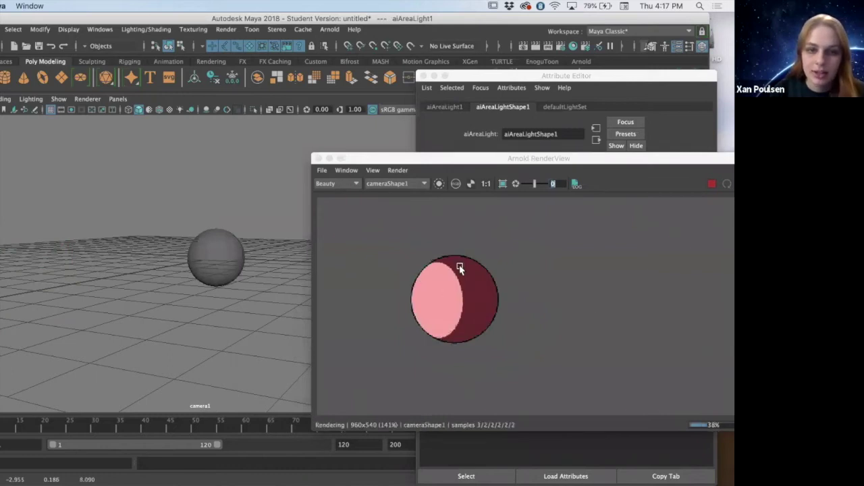
Step: Reposition the area light right of the sphere, comparing with undo/redo, for a thin maroon rim
scroll(7, 270, "down", 3)
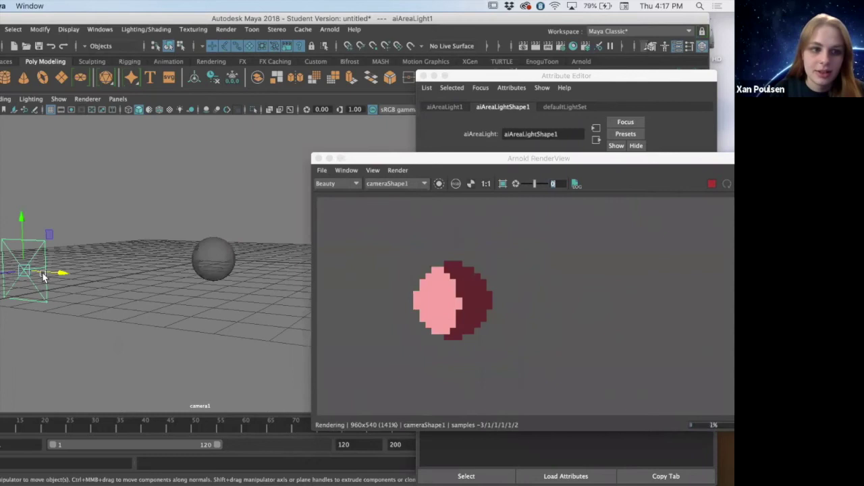
left_click_drag(42, 275, 275, 327)
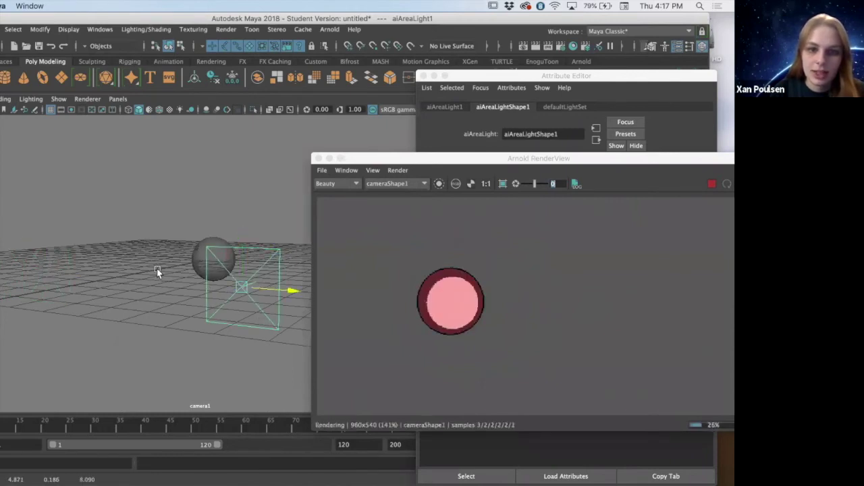
key("z")
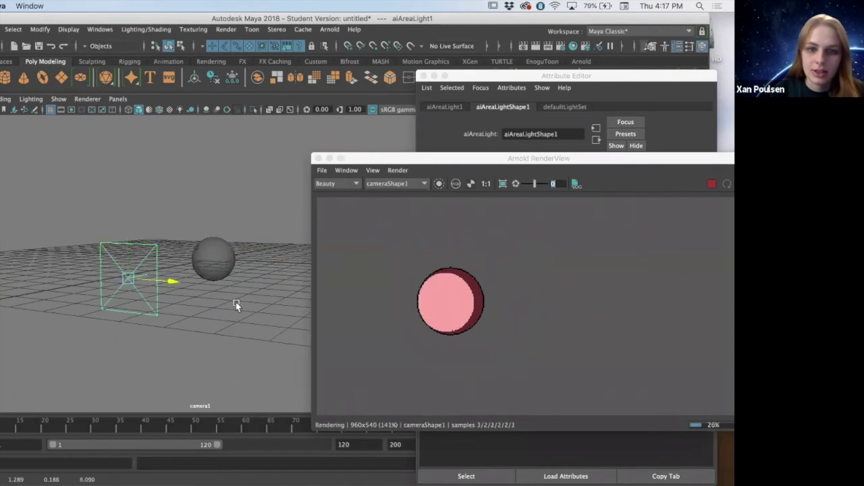
key("shift+z")
scroll(461, 311, "up", 1)
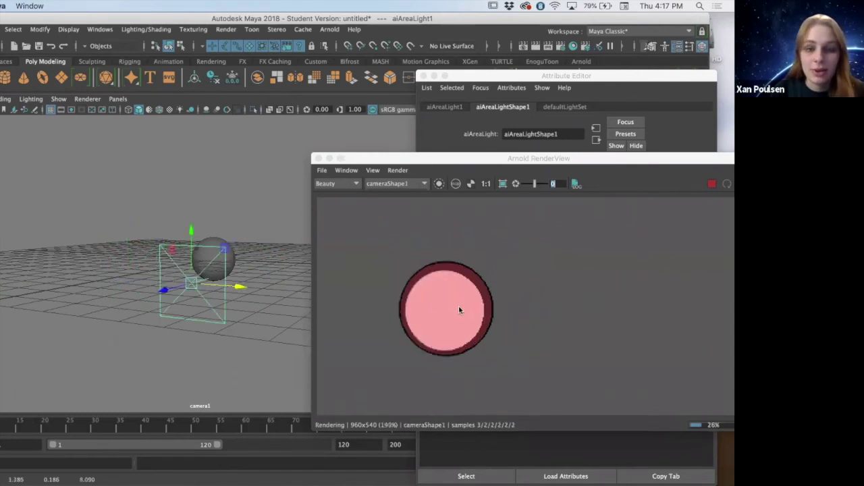
scroll(214, 249, "up", 2)
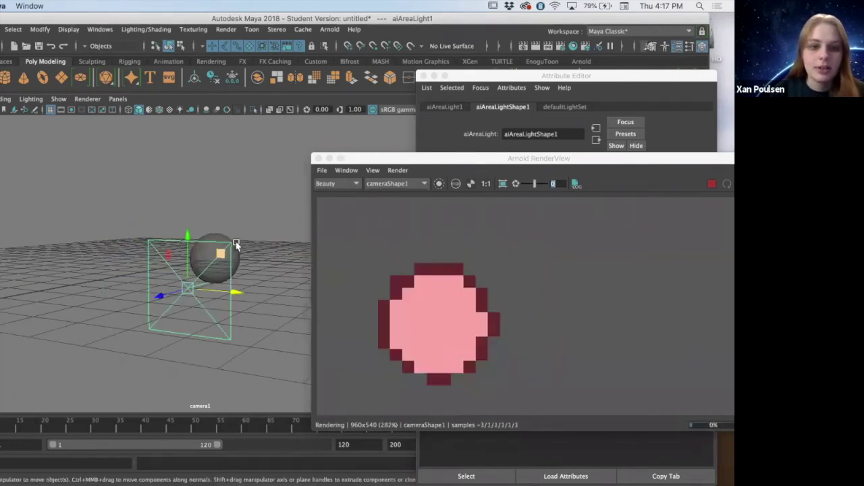
scroll(422, 289, "up", 1)
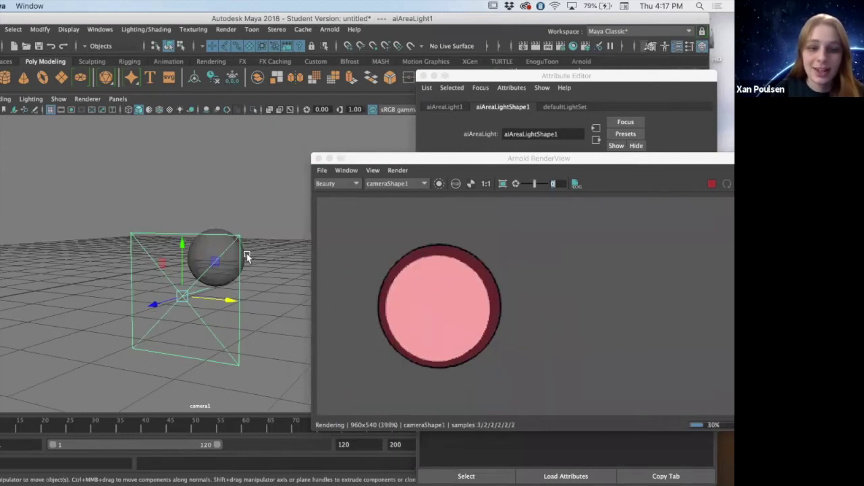
scroll(235, 258, "down", 1)
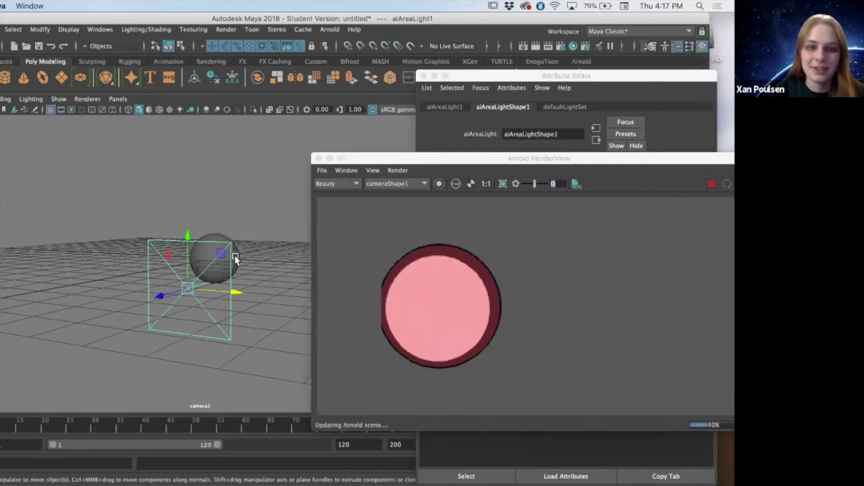
scroll(235, 258, "down", 3)
scroll(235, 258, "down", 2)
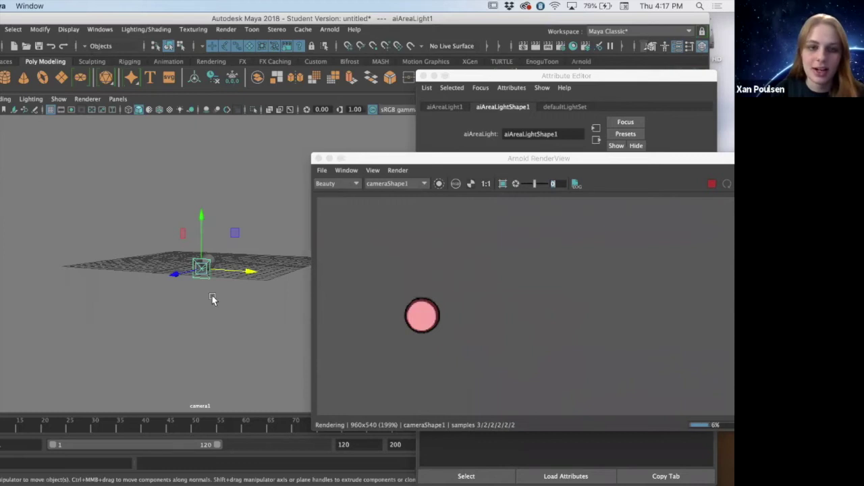
scroll(212, 298, "up", 1)
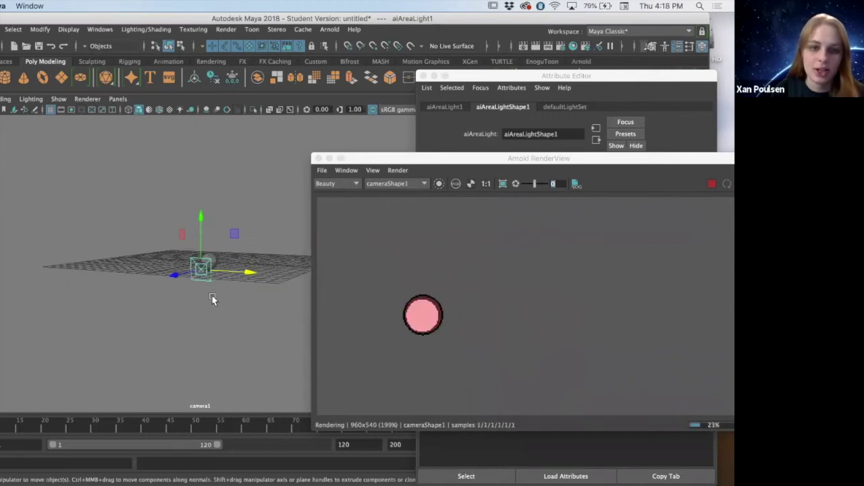
scroll(212, 296, "up", 2)
scroll(211, 295, "up", 2)
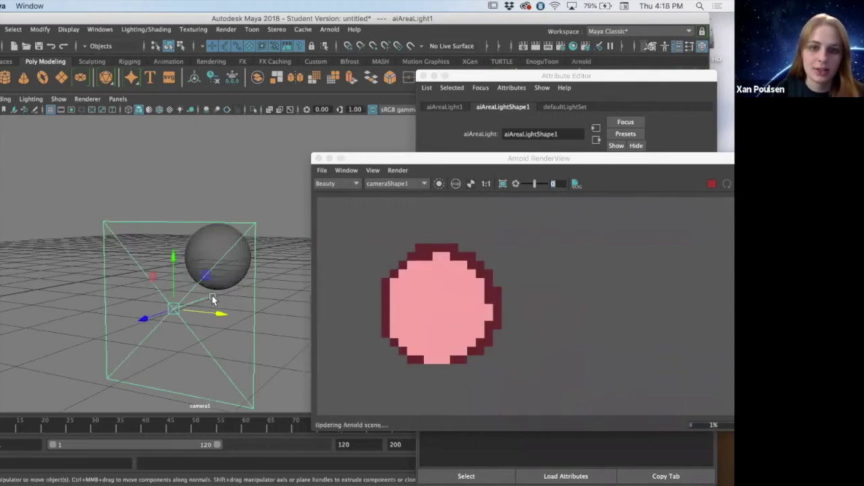
scroll(212, 296, "up", 2)
scroll(467, 329, "down", 4)
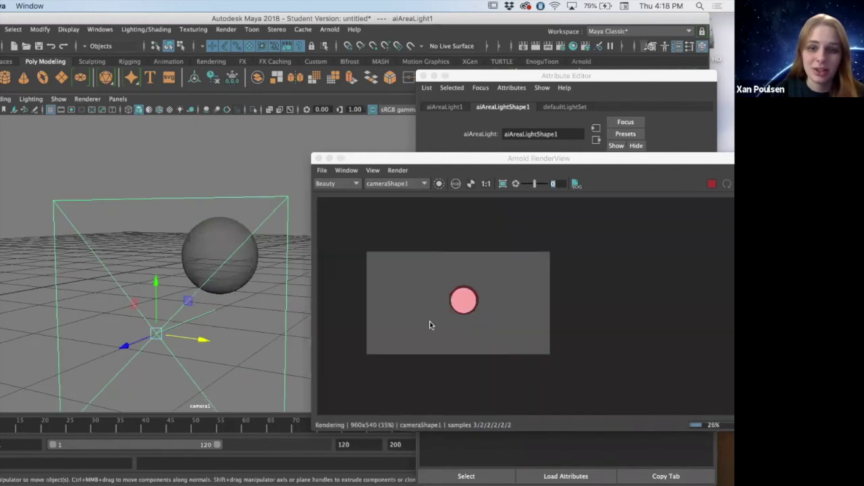
scroll(429, 322, "down", 2)
scroll(238, 293, "down", 4)
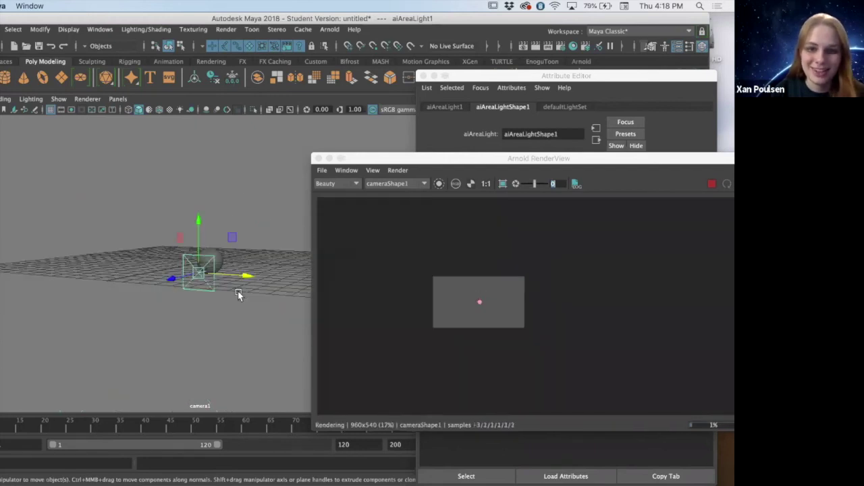
scroll(237, 293, "down", 2)
scroll(237, 293, "up", 2)
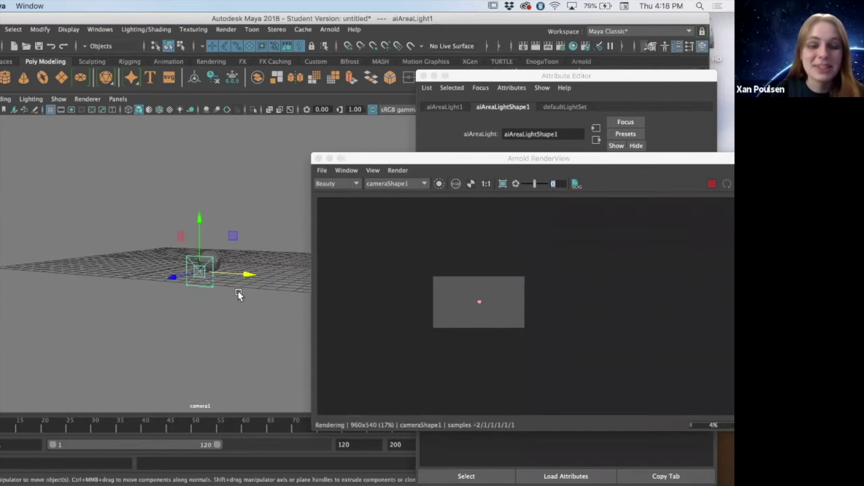
scroll(237, 293, "up", 5)
scroll(561, 325, "up", 3)
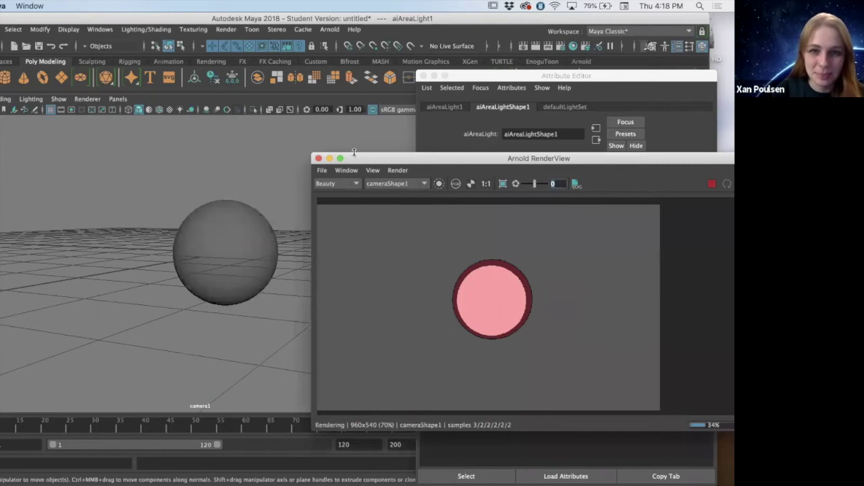
left_click_drag(354, 153, 499, 343, "alt")
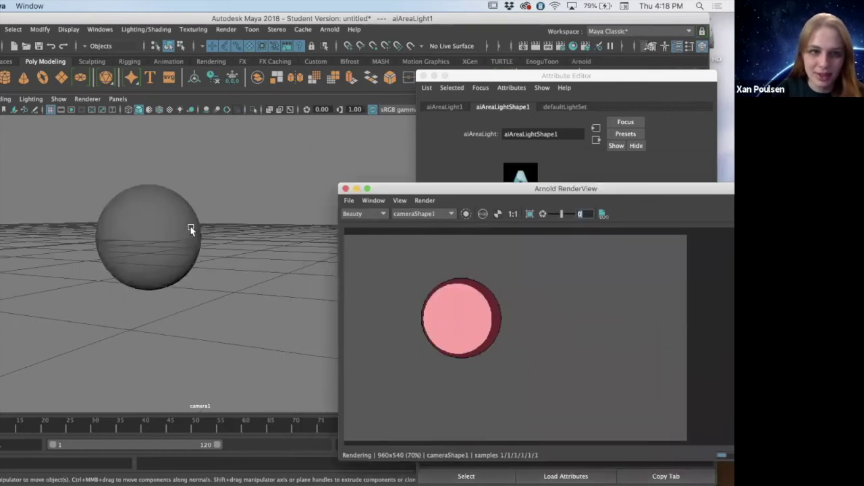
Step: Review the sphere's aiToon2 material through its right-click Assign New Material and Material Attributes menus
left_click(161, 216)
right_click_drag(167, 196, 170, 457)
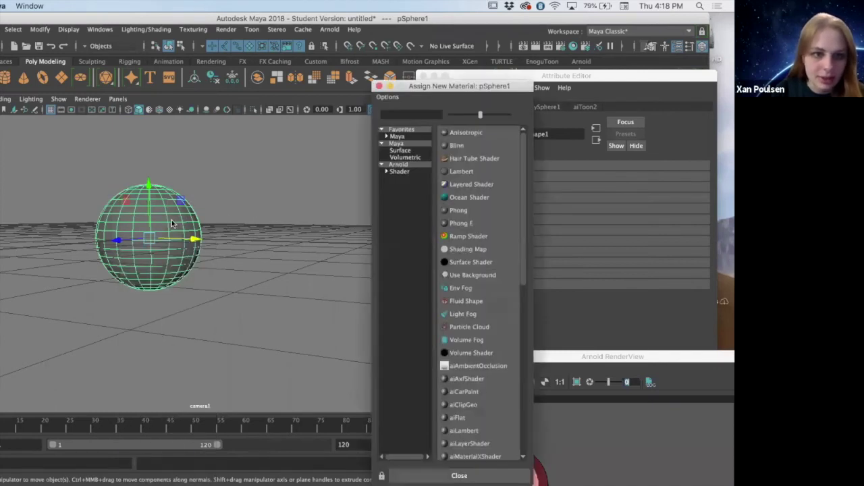
right_click_drag(171, 221, 191, 445)
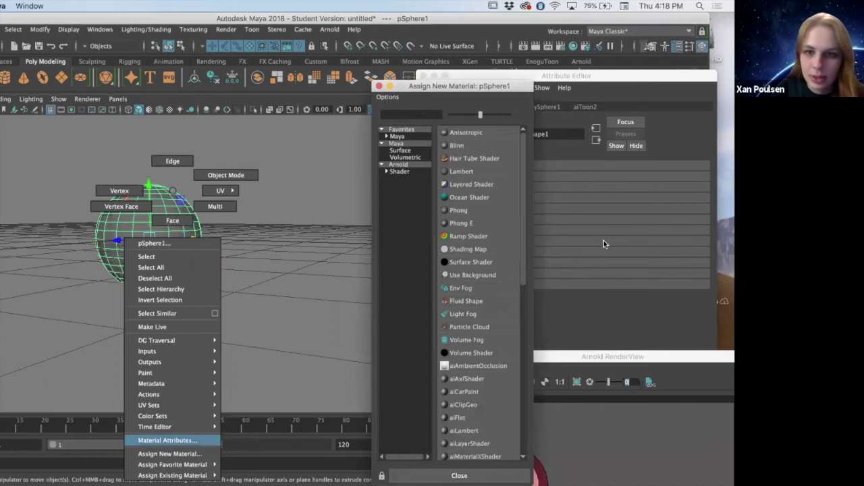
scroll(606, 287, "up", 4)
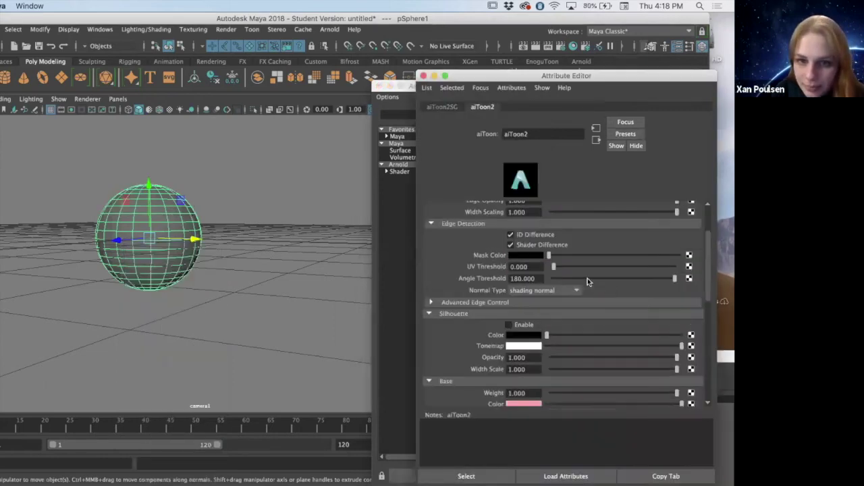
scroll(551, 270, "up", 2)
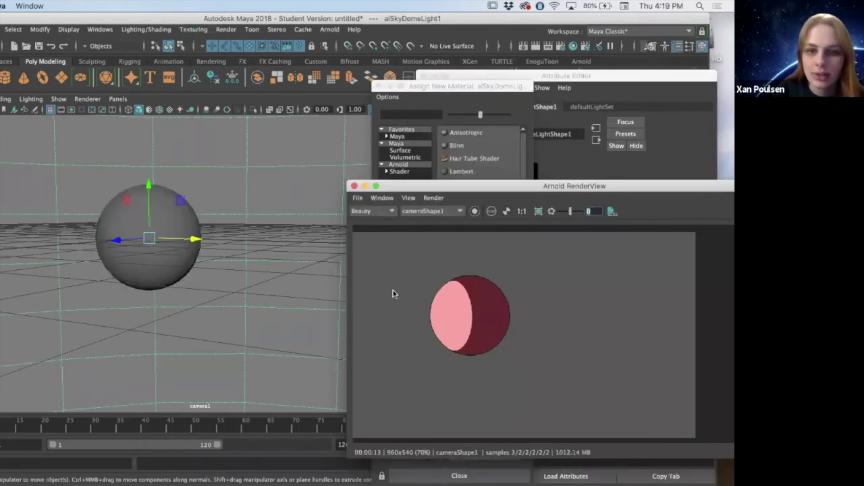
Step: Set the Arnold Renderer filter width to 4 in Render Settings
scroll(393, 290, "up", 1)
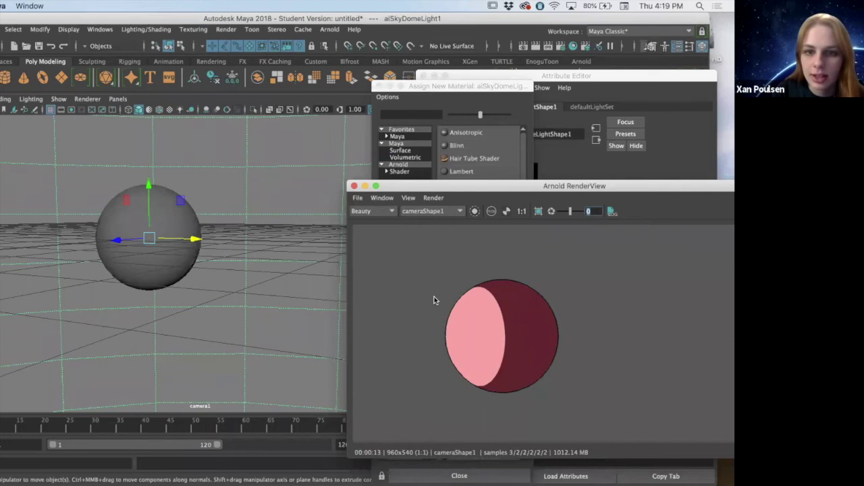
left_click(226, 29)
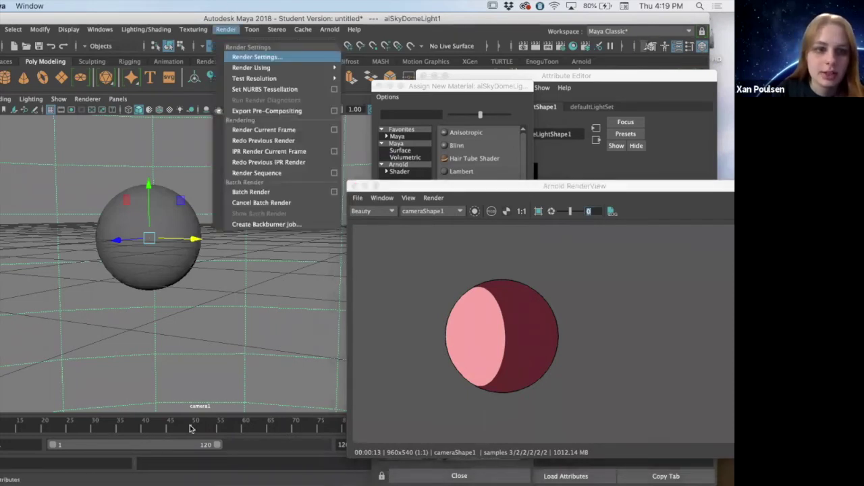
left_click(245, 57)
left_click(160, 135)
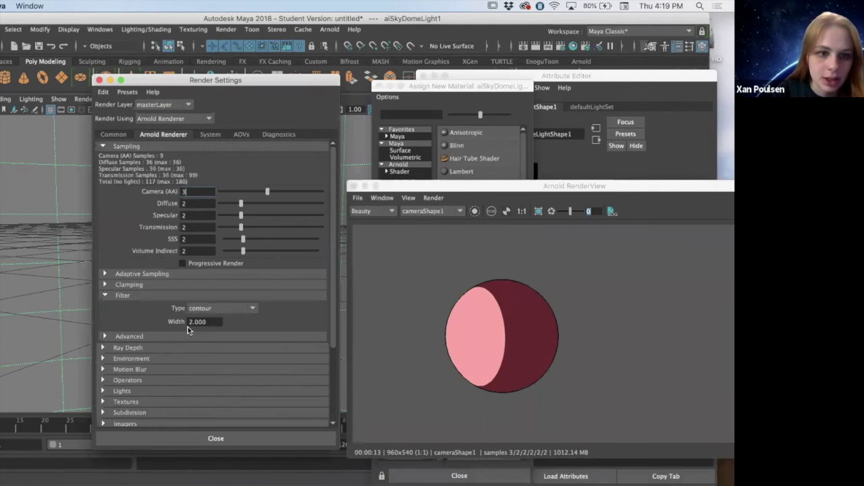
left_click_drag(207, 322, 155, 313)
type("4")
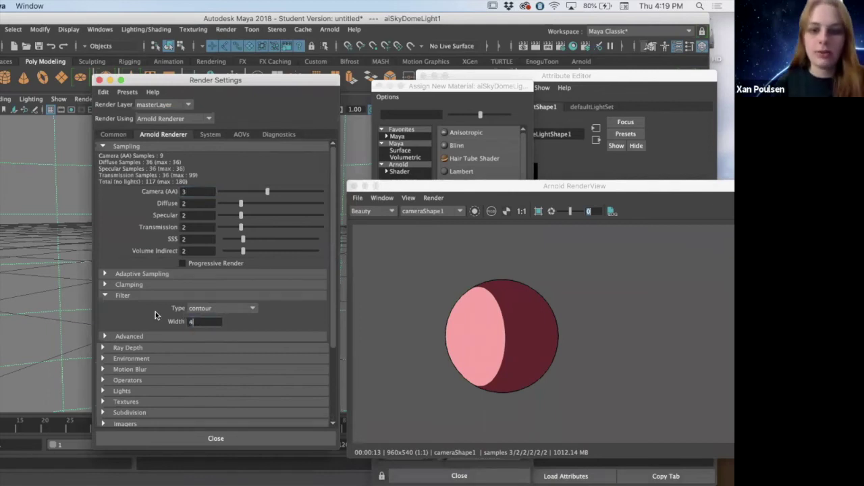
key("Tab")
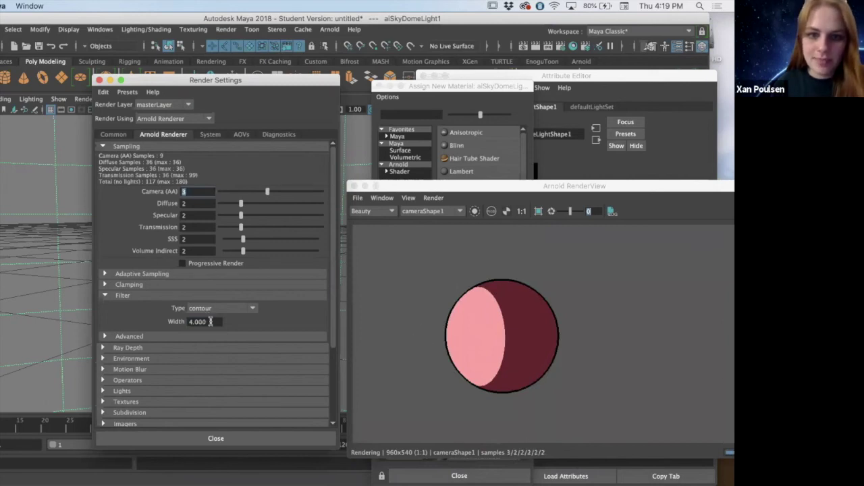
scroll(528, 333, "down", 2)
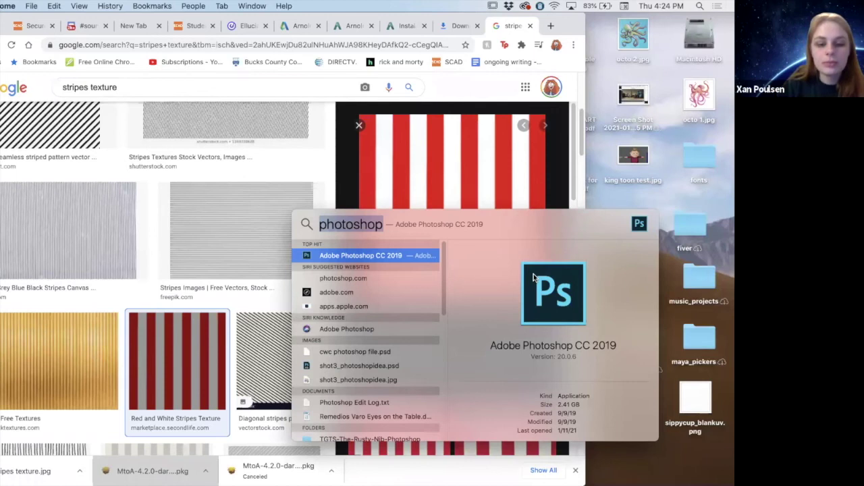
Step: Launch Maya 2018 by searching 'maya' in Spotlight
type("maya")
key("Return")
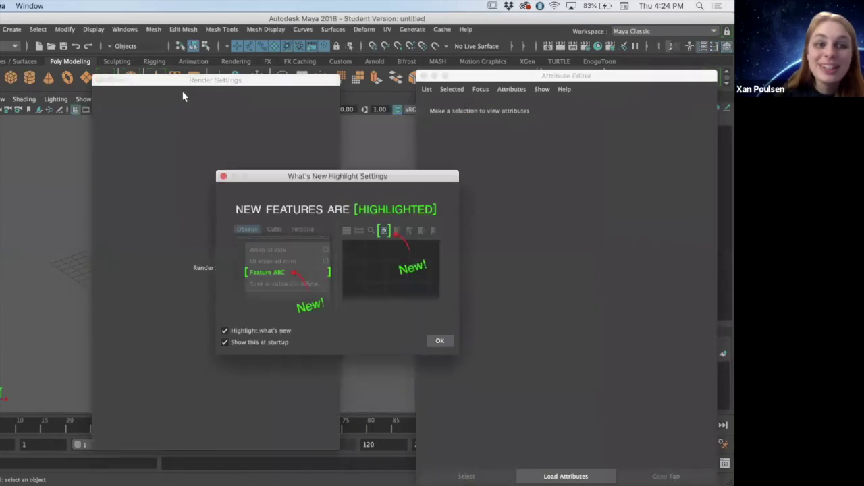
Step: Dismiss What's New and close Render Settings, keeping Maya Software as the renderer
left_click(432, 342)
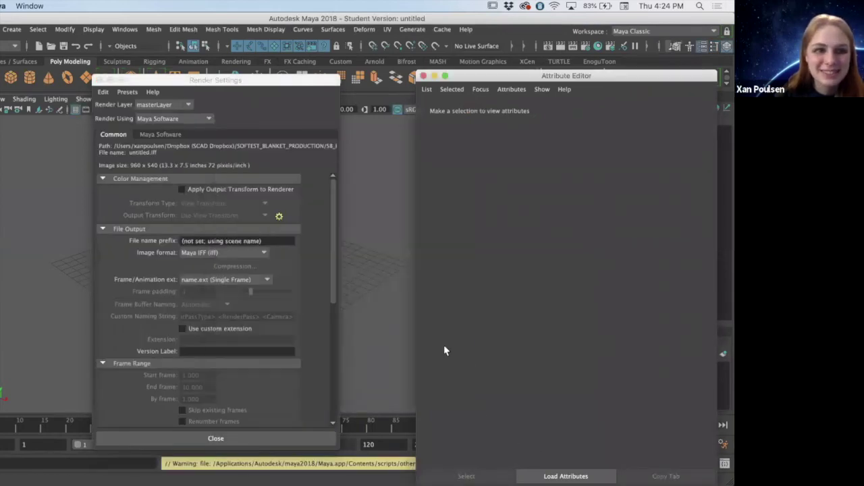
left_click(163, 120)
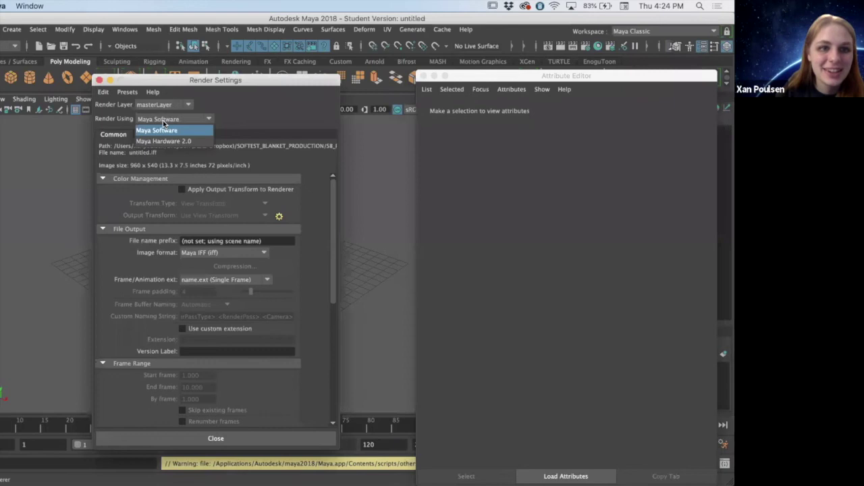
left_click(161, 130)
left_click(216, 438)
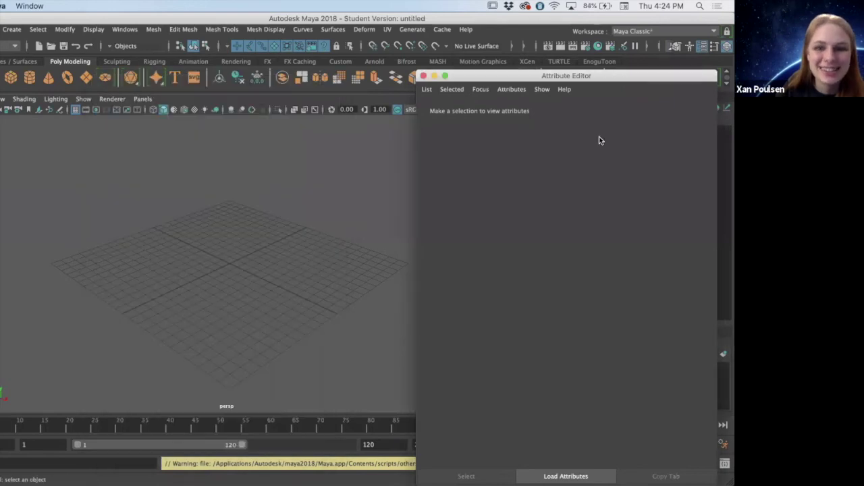
Step: Close the floating Attribute Editor and reopen it docked with Ctrl+A
left_click_drag(544, 77, 560, 195)
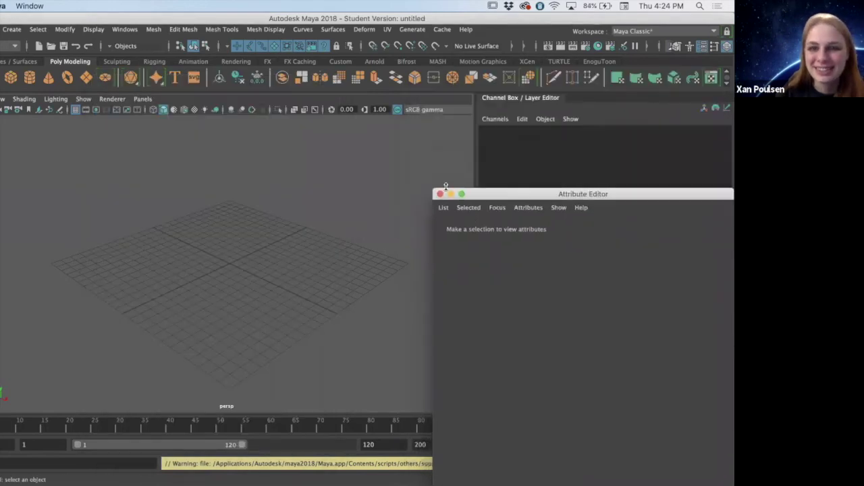
left_click(439, 194)
key("ctrl+a")
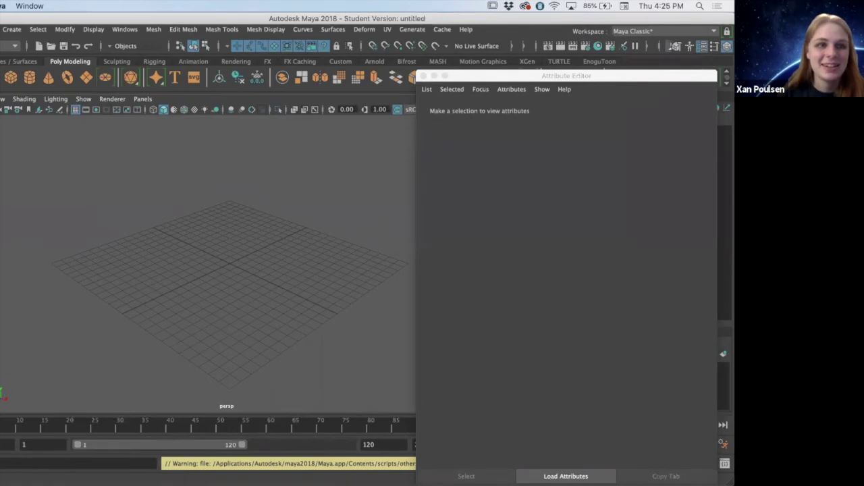
Step: Open the Plug-in Manager and browse into the Applications folder
left_click(125, 29)
mouse_move(171, 132)
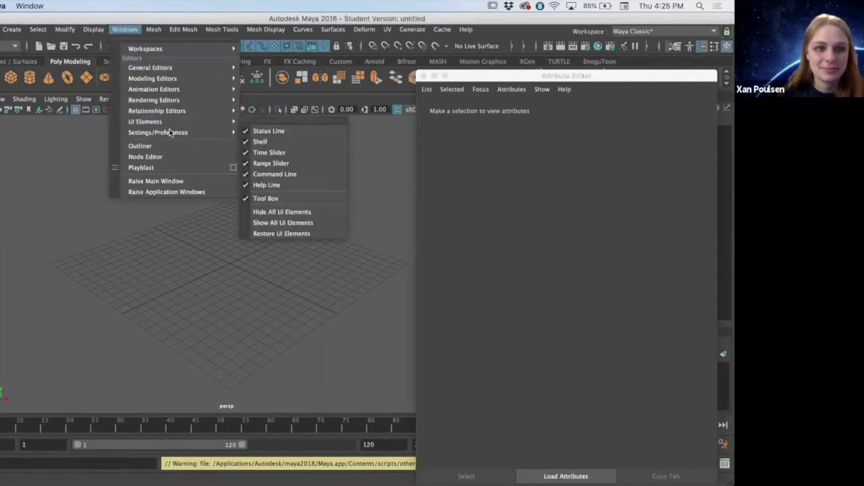
left_click(273, 213)
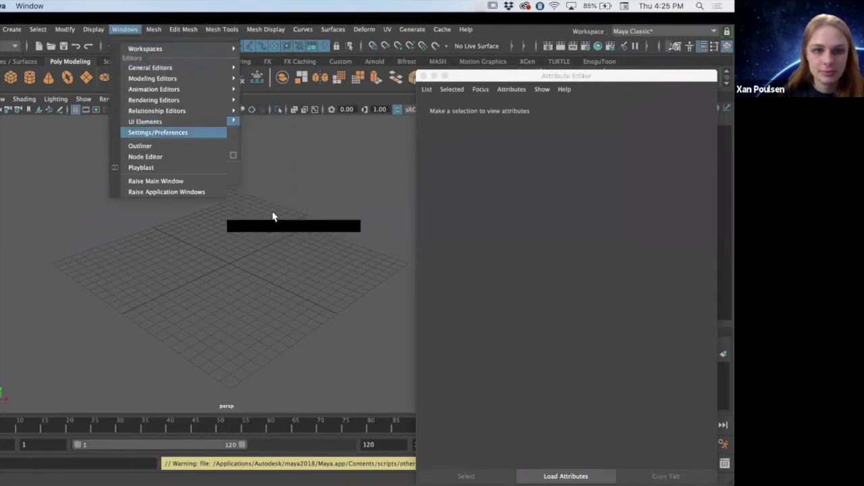
left_click(272, 394)
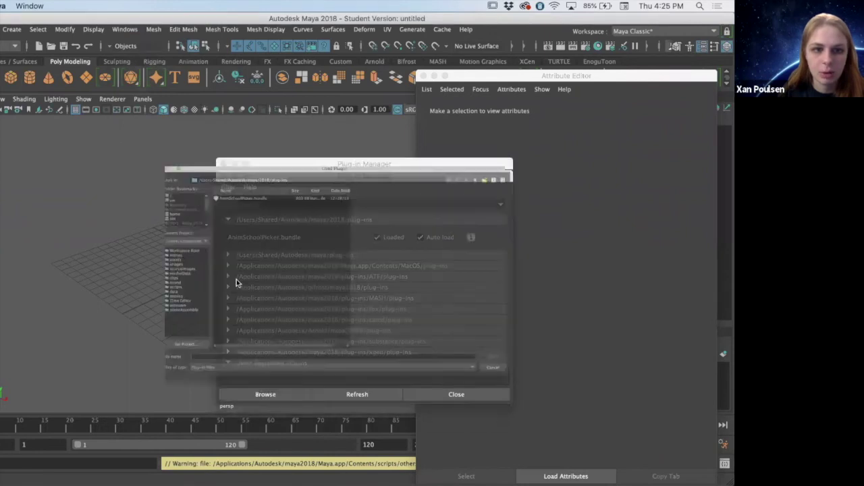
left_click(88, 156)
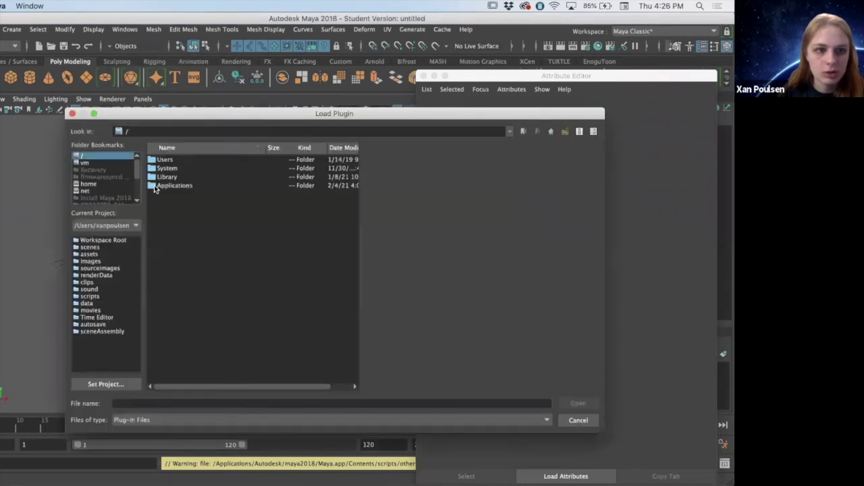
left_click(169, 191)
double_click(170, 189)
scroll(212, 323, "down", 15)
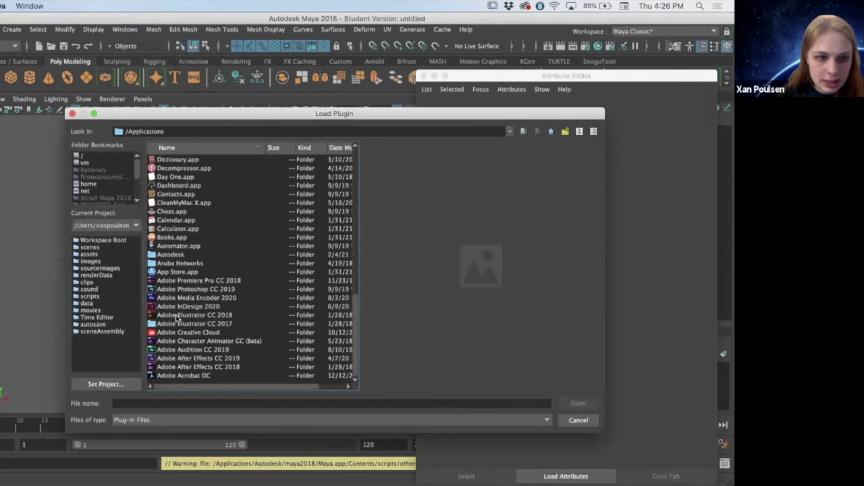
Step: Load mtoa.bundle from Autodesk/Arnold/mtoa/2018/plug-ins
double_click(170, 255)
double_click(165, 212)
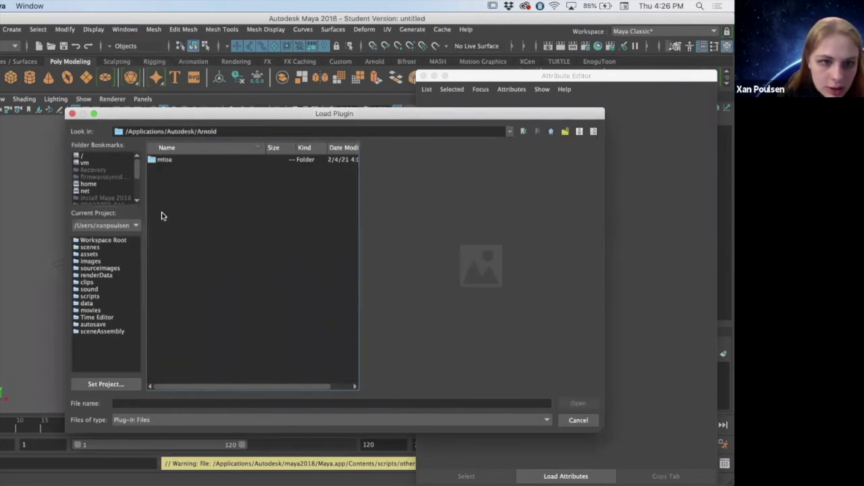
left_click(161, 163)
double_click(161, 163)
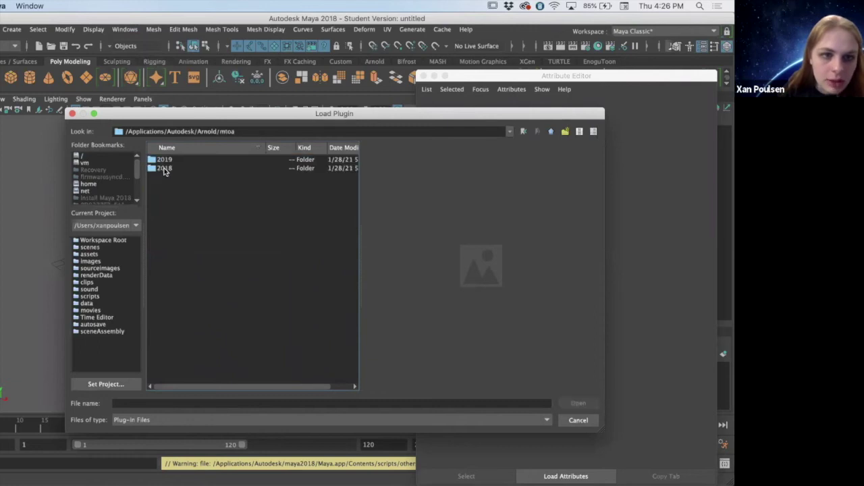
double_click(165, 169)
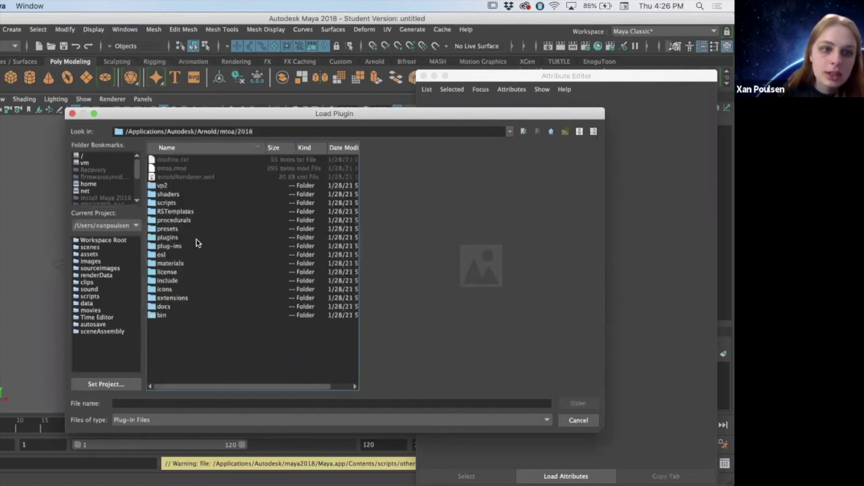
double_click(174, 245)
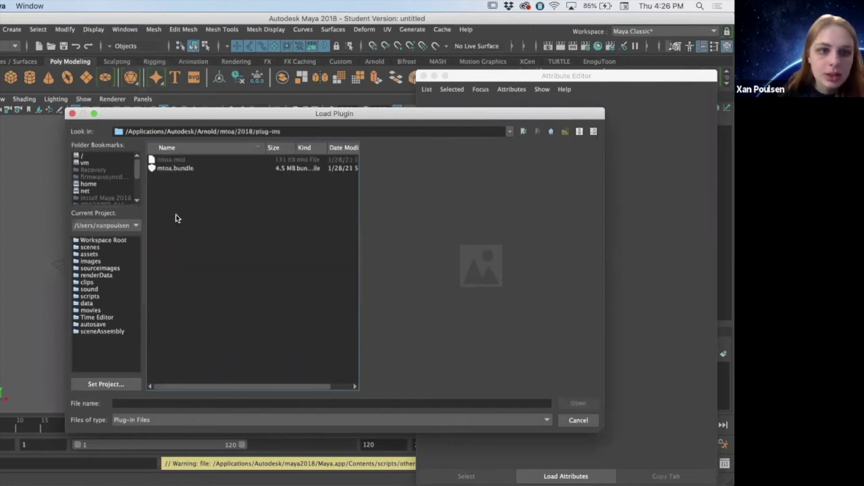
left_click(165, 169)
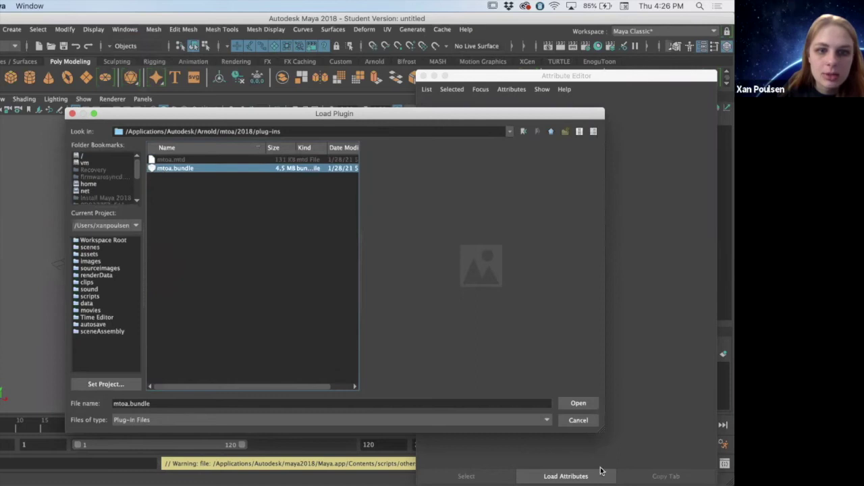
left_click(569, 409)
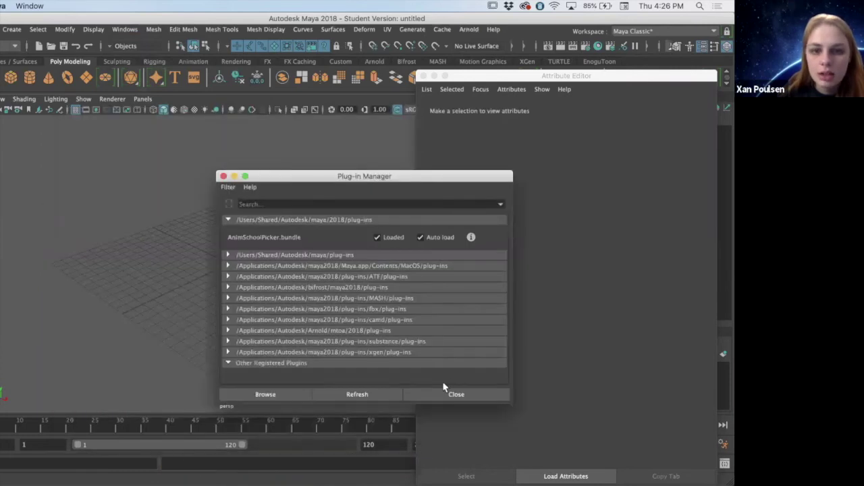
Step: Close the Plug-in Manager and confirm the Arnold menu is now available
left_click(457, 394)
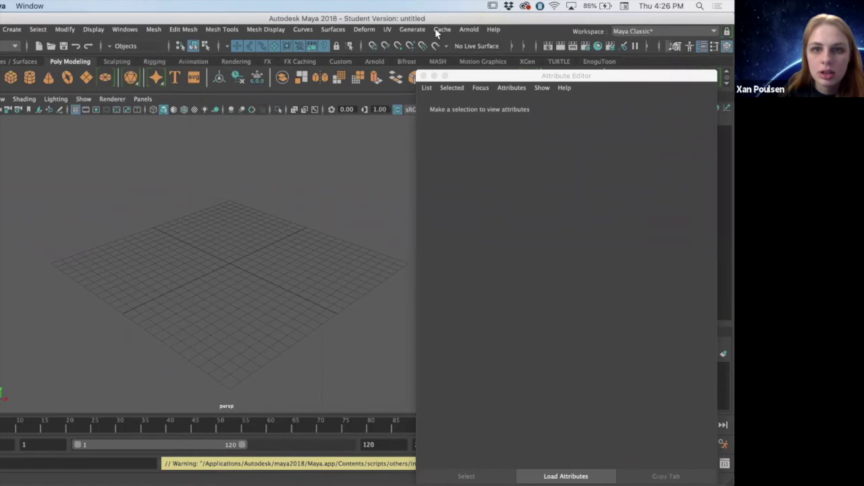
left_click(465, 31)
left_click(466, 30)
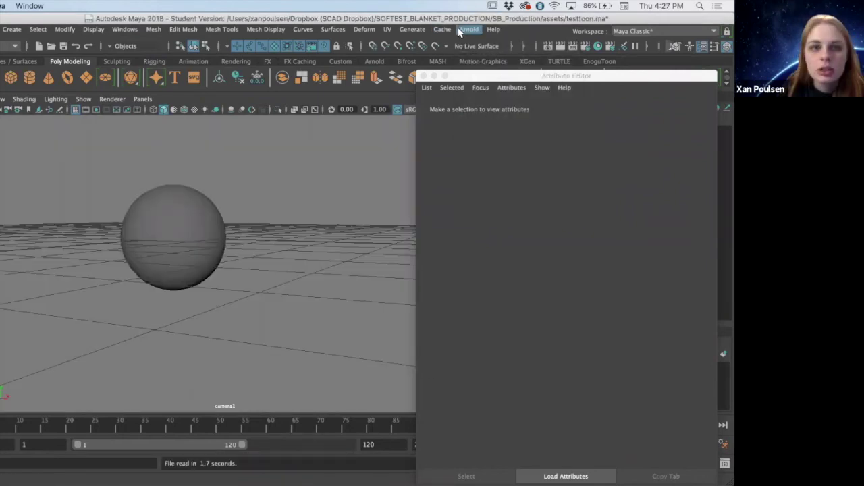
left_click(467, 30)
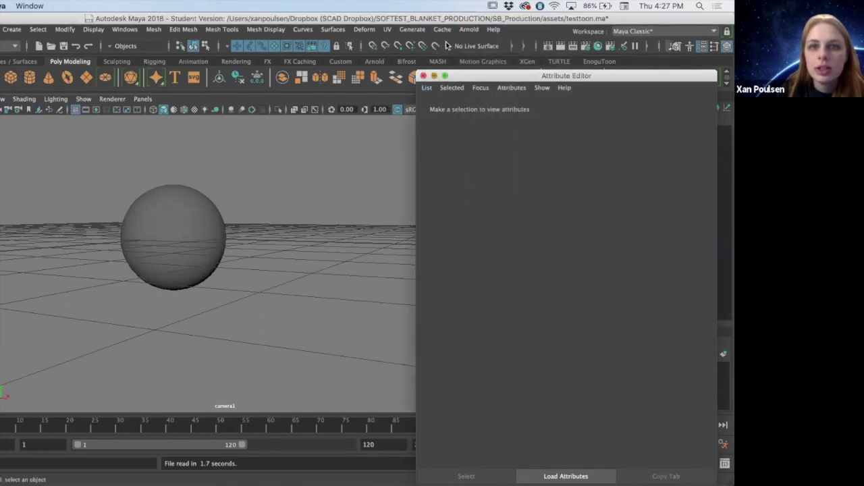
Step: Render the scene in Arnold RenderView to show the pink outlined toon sphere
left_click(464, 38)
left_click(468, 30)
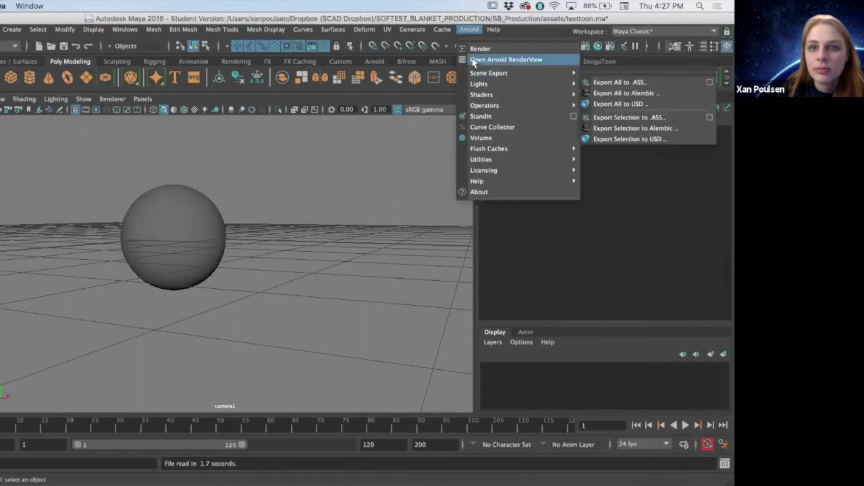
left_click(474, 62)
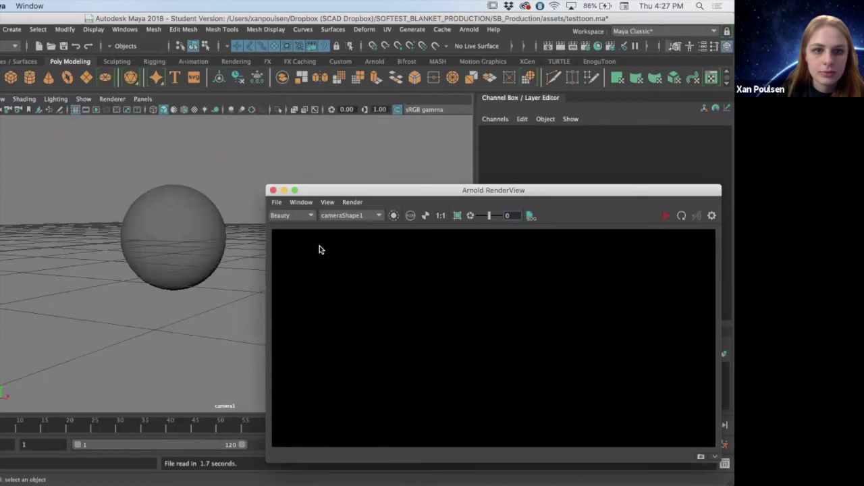
left_click_drag(335, 194, 301, 215)
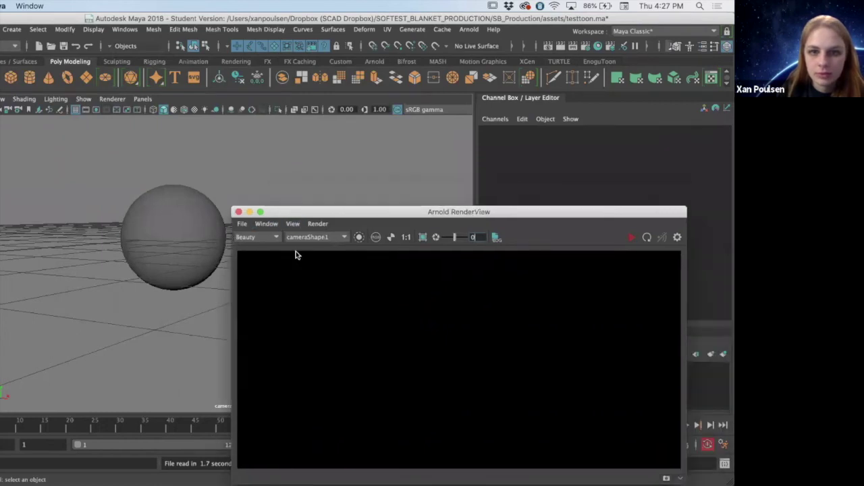
left_click(569, 259)
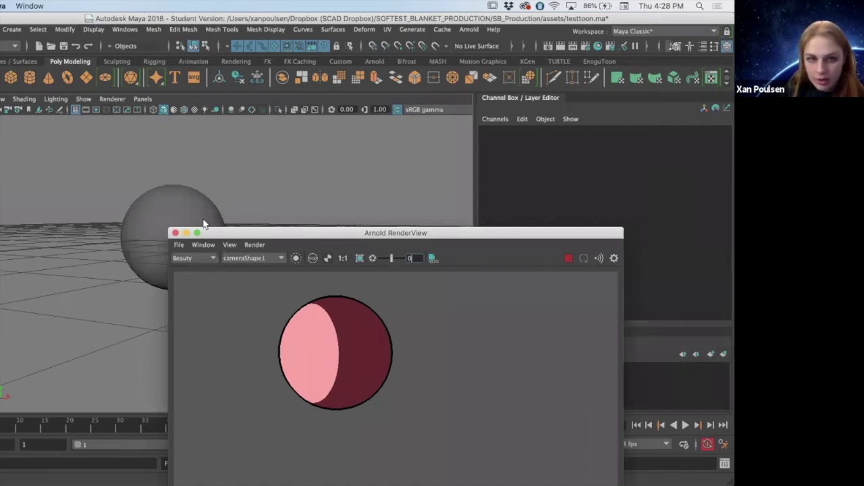
Step: Open the sphere's Material Attributes and view its pSphereShape1 node
left_click_drag(244, 237, 346, 174)
left_click(168, 235)
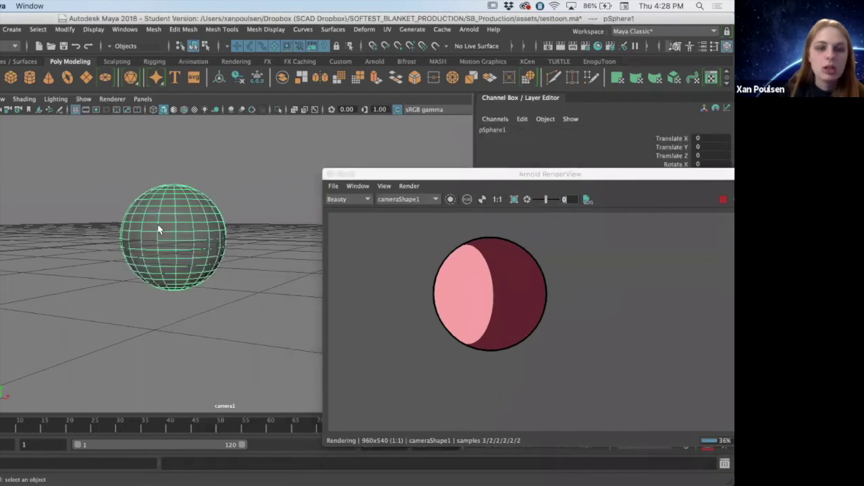
right_click_drag(158, 230, 162, 442)
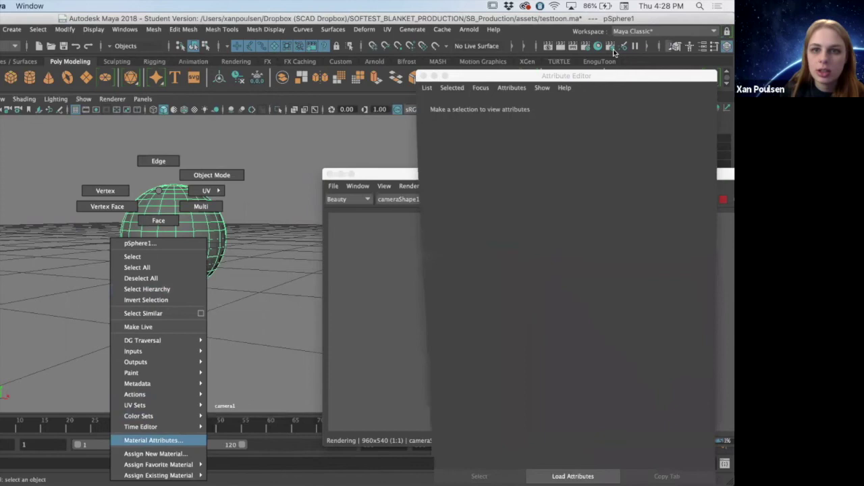
left_click(502, 106)
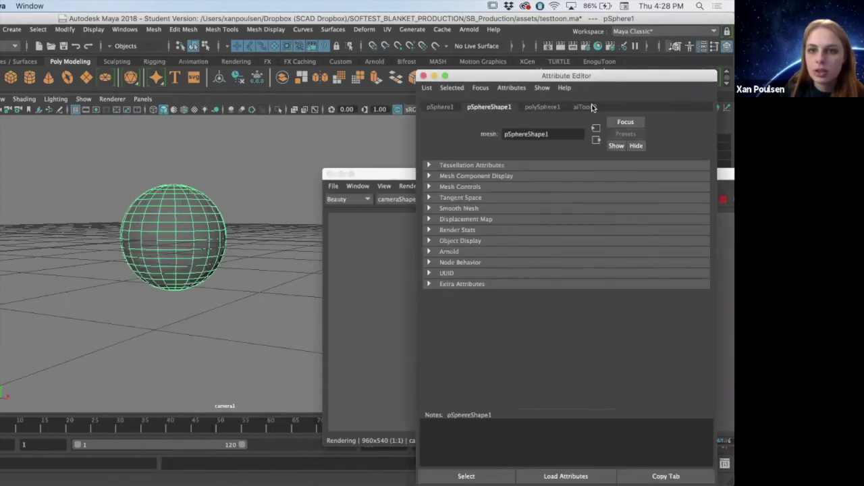
Step: Rename the aiToon2 shader to testoon_shader, then select the sky dome light
left_click(585, 107)
double_click(532, 130)
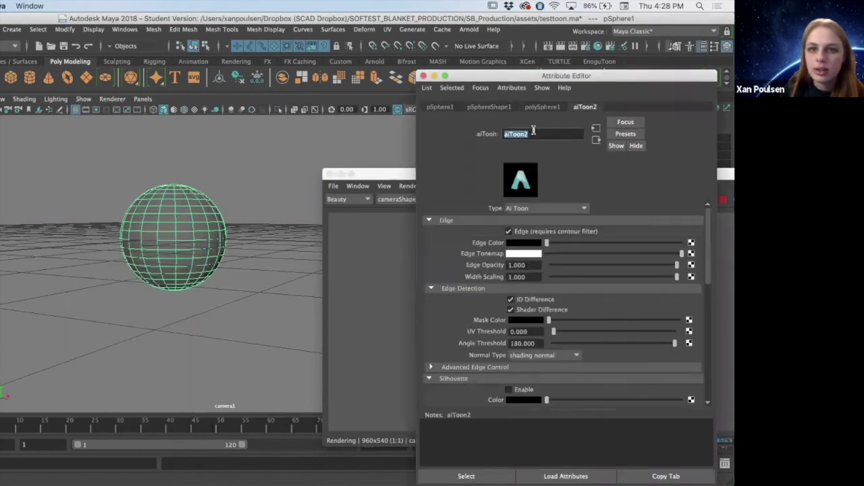
type("tes")
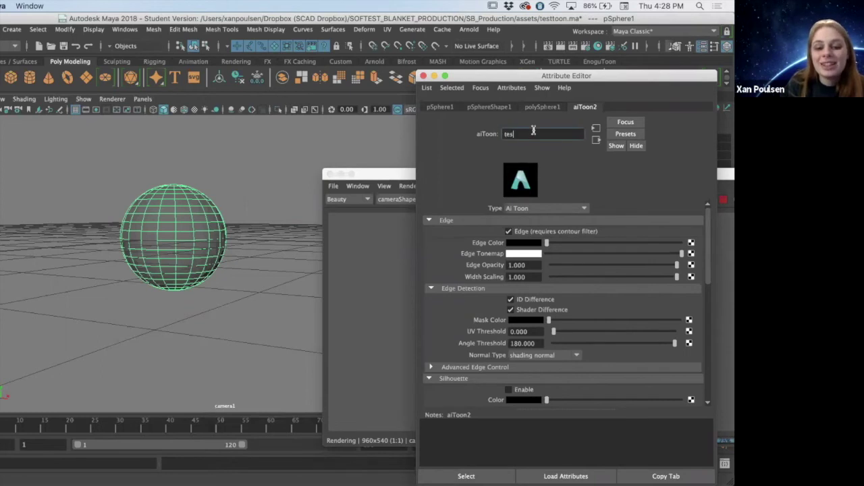
type("toon_")
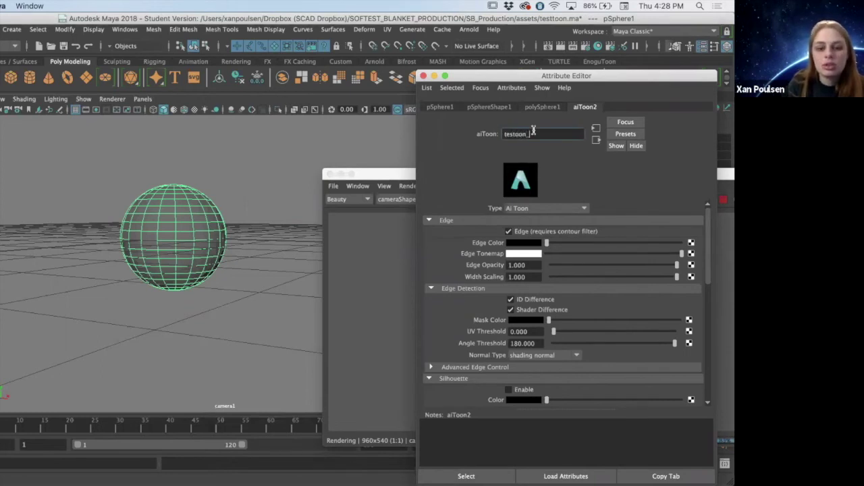
type("shader")
key("Return")
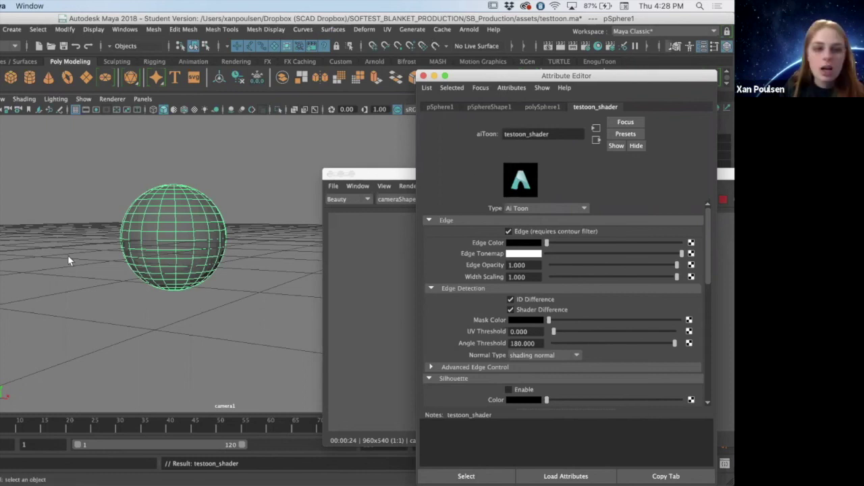
left_click(97, 193)
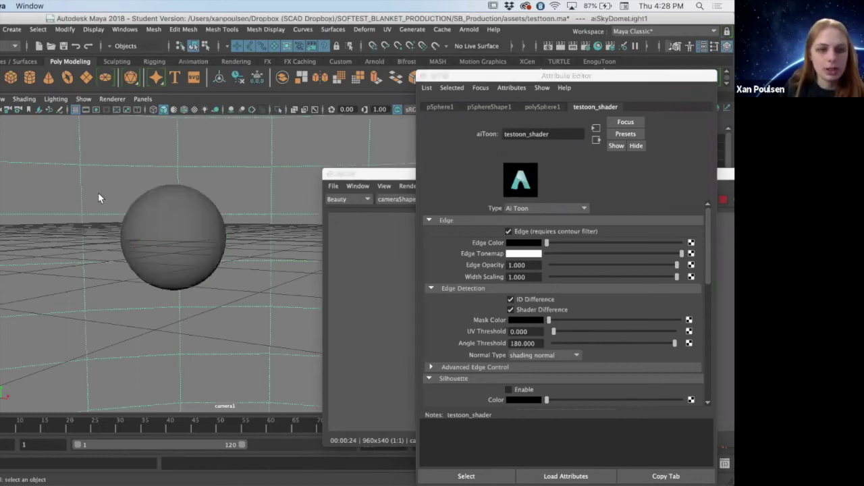
Step: Create a polygon cube and delete the sphere
left_click(13, 79)
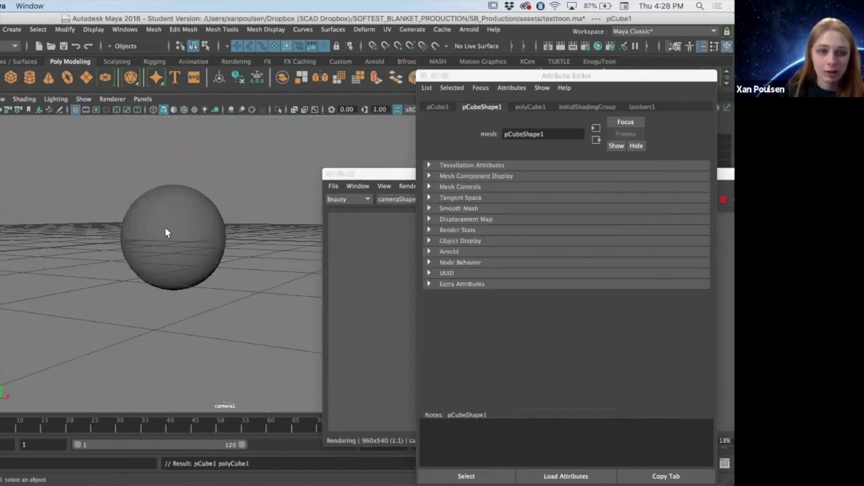
left_click(169, 231)
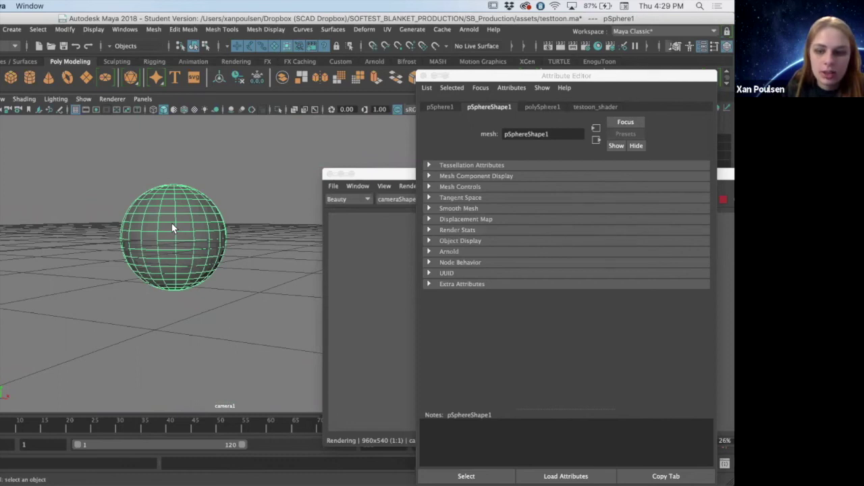
key("Delete")
Step: Assign the existing testoon_shader to pCube1 and centre the cube in the render and viewport
left_click(171, 224)
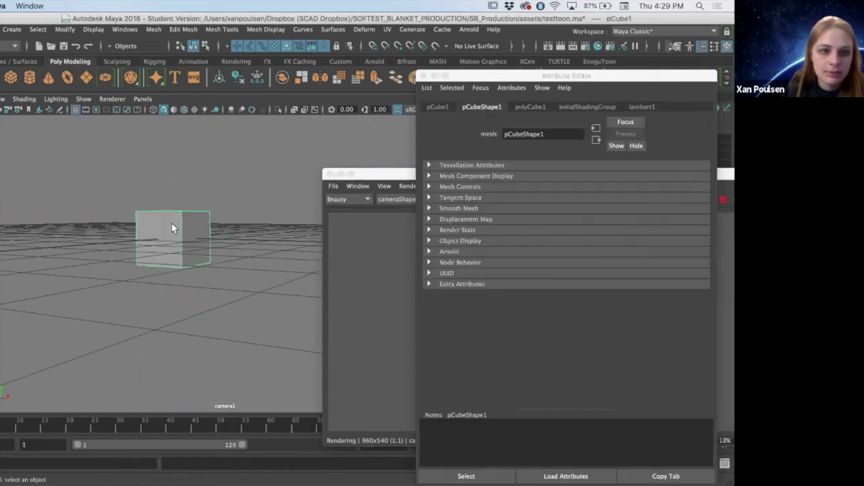
scroll(135, 208, "up", 3)
right_click_drag(110, 191, 203, 454)
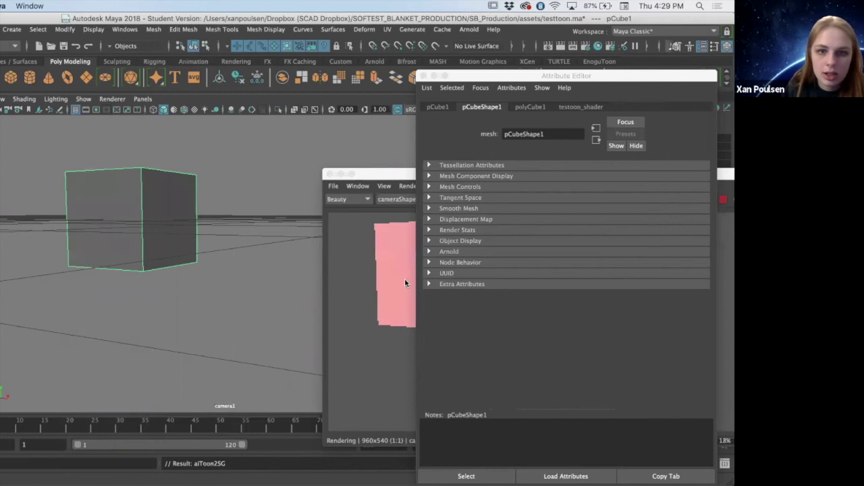
left_click(476, 278)
scroll(476, 278, "down", 3)
scroll(500, 283, "up", 1)
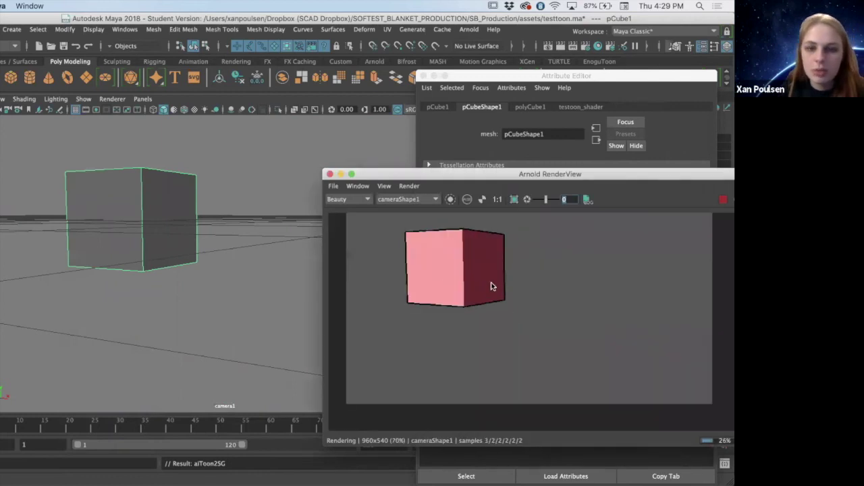
middle_click_drag(549, 316, 603, 342)
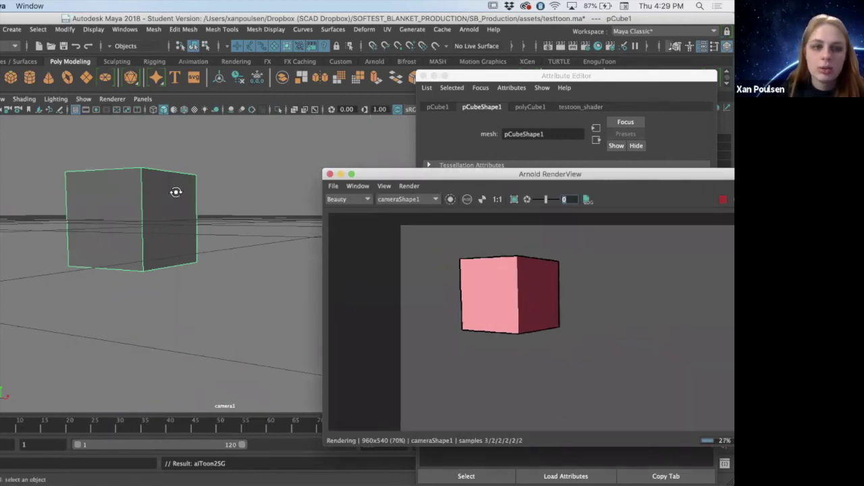
left_click_drag(176, 191, 139, 232, "alt")
Step: Bring up the cube's testoon_shader attributes beside the render view
left_click(163, 231)
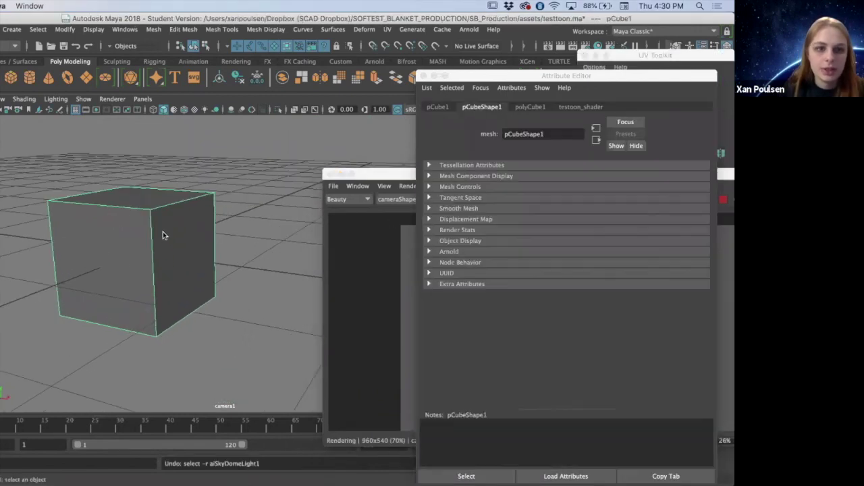
right_click_drag(163, 190, 167, 441)
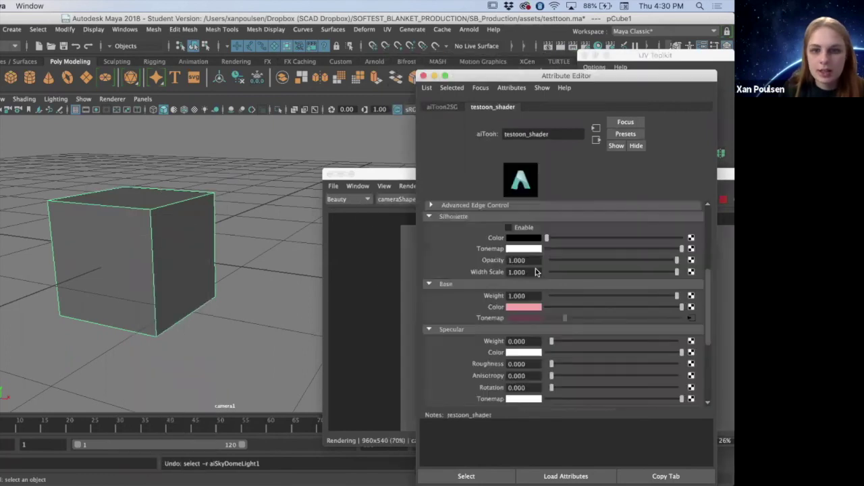
left_click_drag(410, 178, 443, 181)
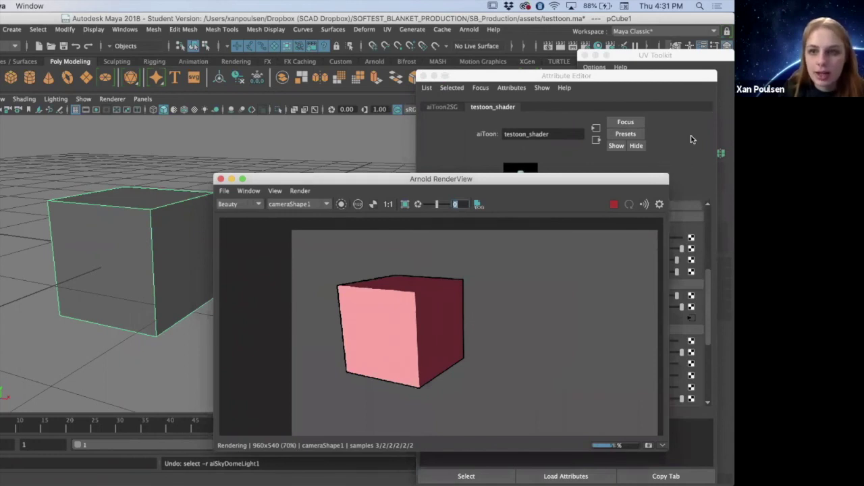
left_click(675, 394)
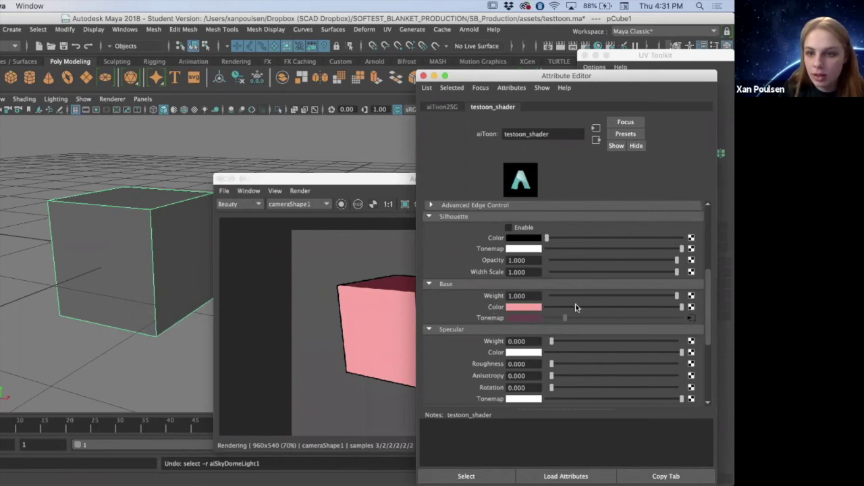
Step: Map a File texture loading stripes texture.jpg into the shader's Base Color
left_click(690, 307)
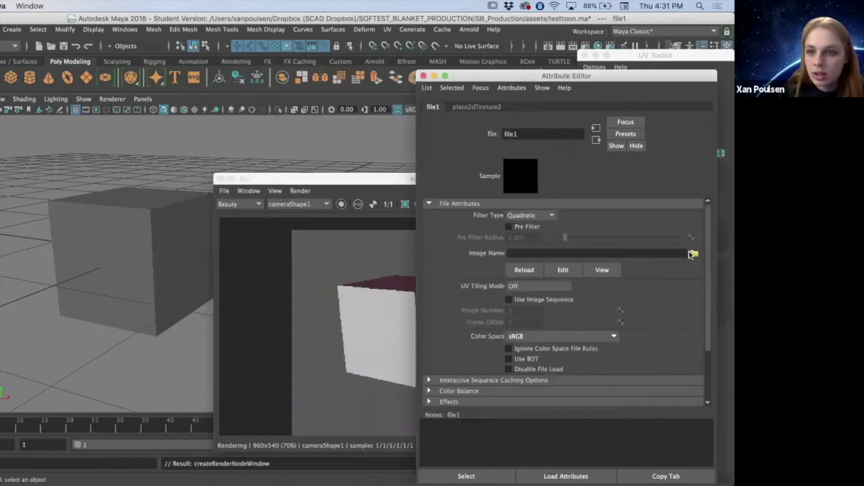
left_click(694, 253)
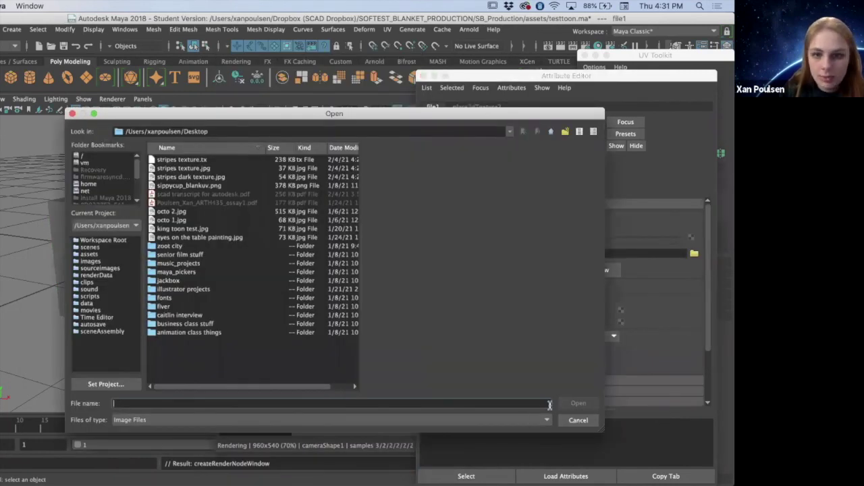
key("Down")
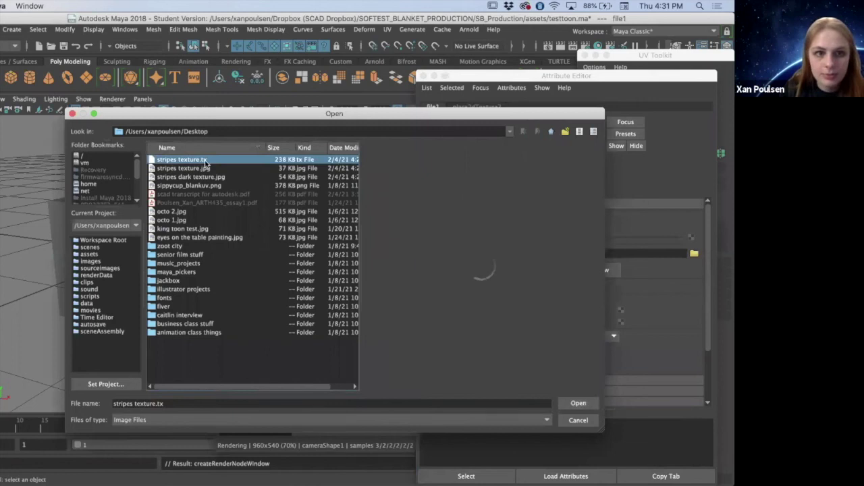
key("Down")
left_click(579, 404)
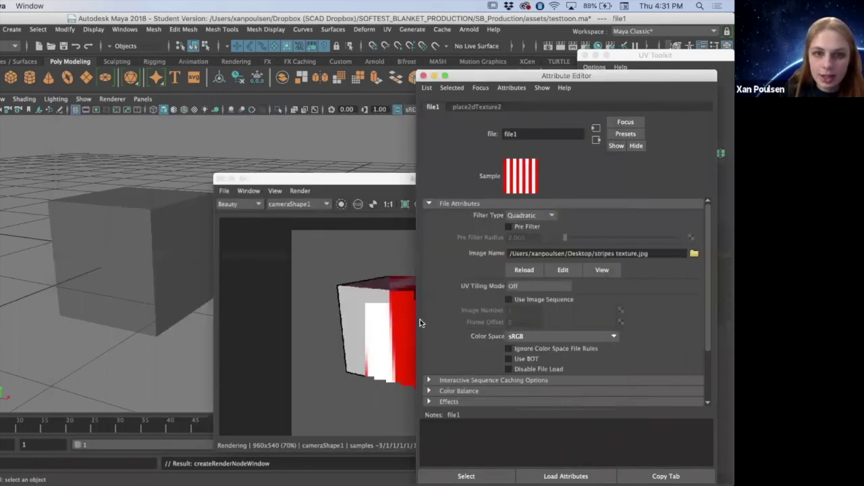
left_click(415, 321)
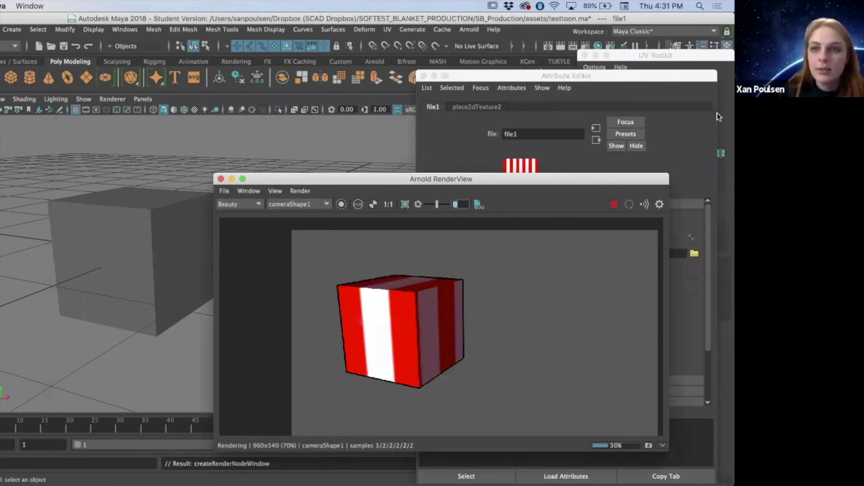
Step: Close the Attribute Editor and move the RenderView showing the striped cube up and left
left_click(429, 77)
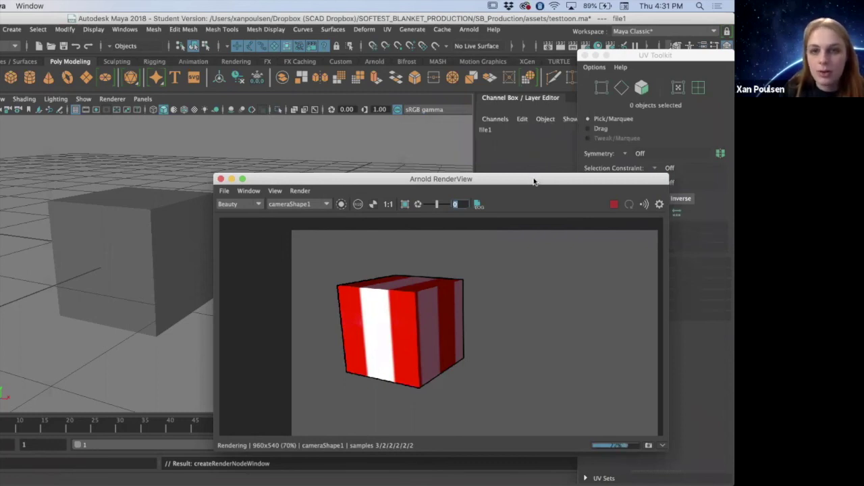
left_click_drag(370, 131, 452, 133)
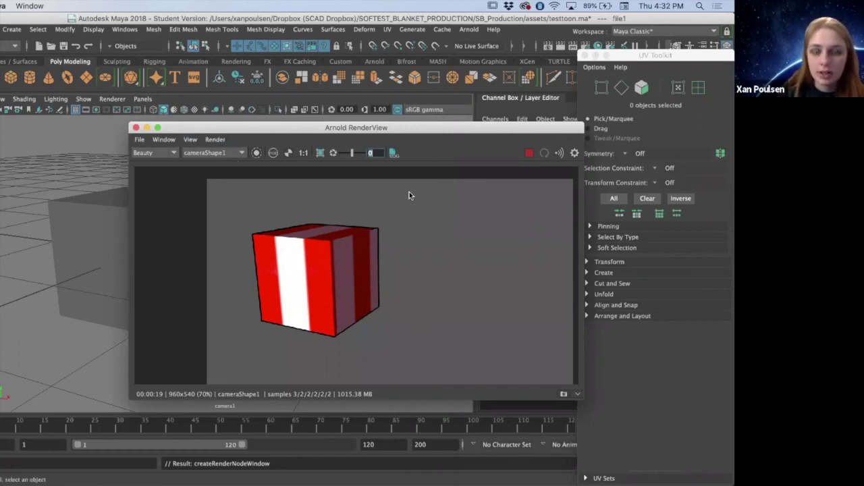
Step: Select the cube and display its testoon_shader attributes
left_click(74, 265)
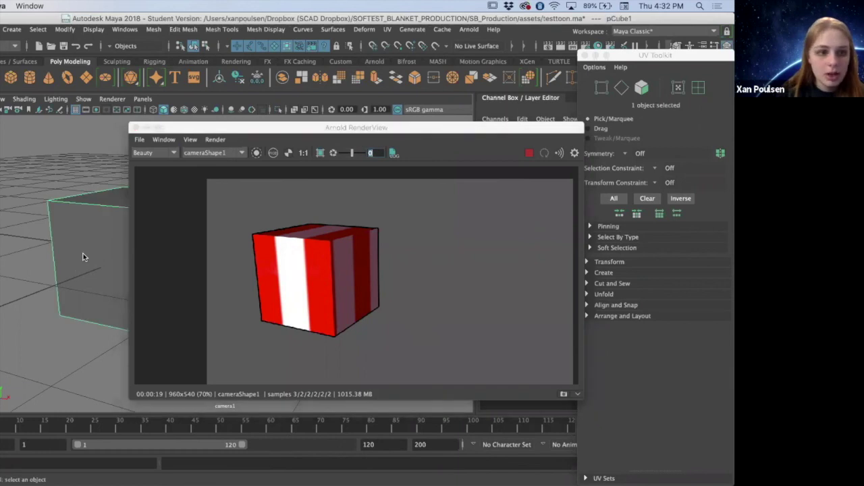
right_click_drag(83, 190, 106, 439)
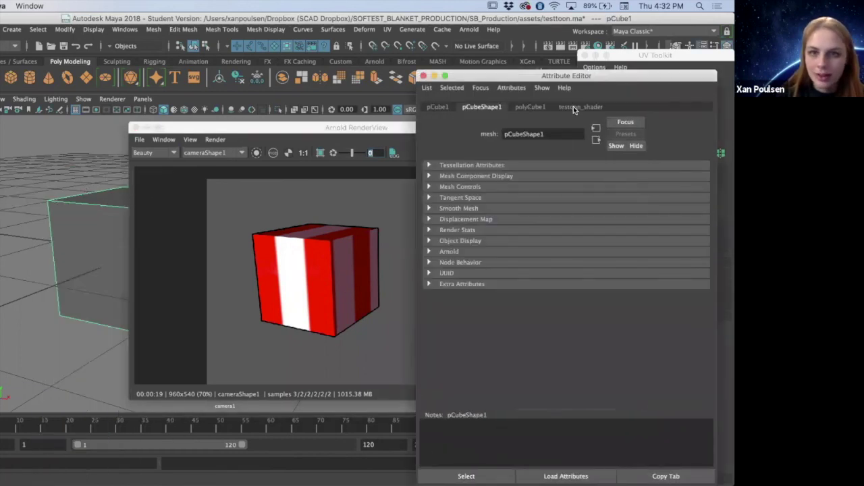
left_click(573, 108)
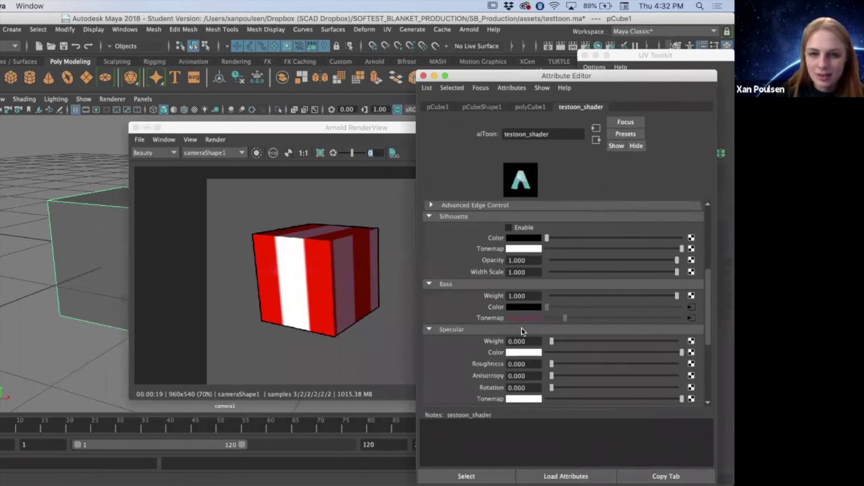
scroll(521, 331, "down", 3)
scroll(525, 322, "up", 3)
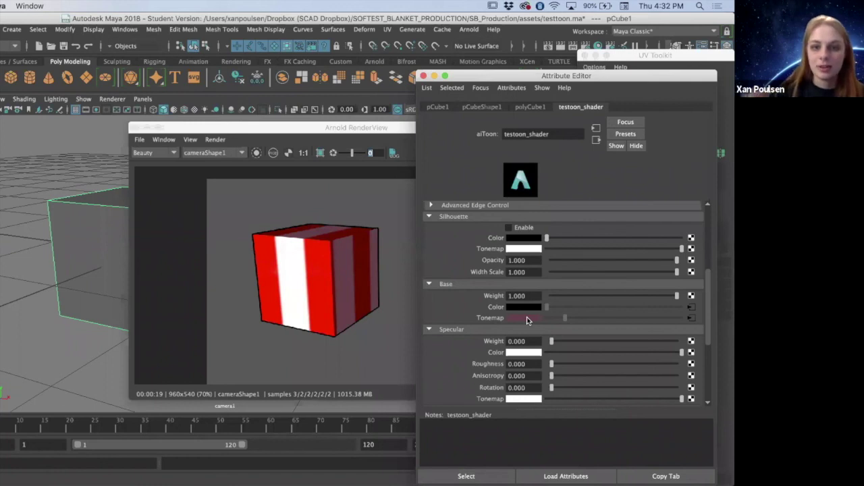
Step: Inspect ramp1 driving the shader's Tonemap, then select aiSkyDomeLight1
scroll(531, 308, "up", 5)
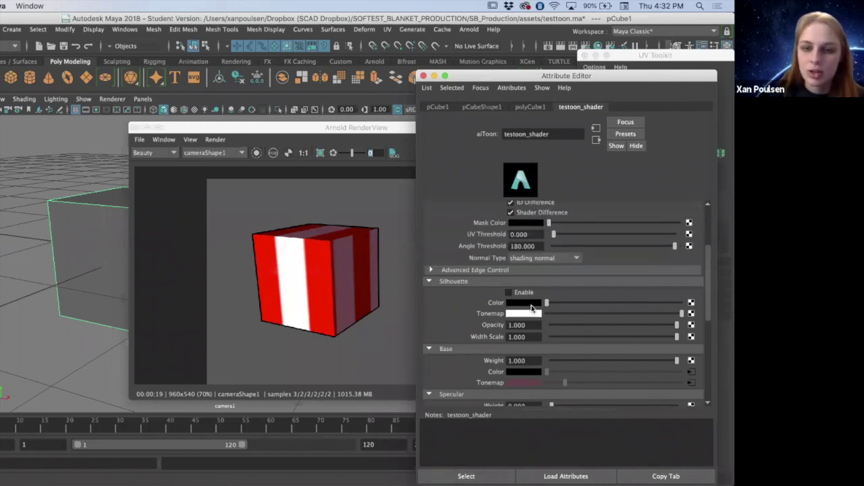
scroll(533, 312, "down", 3)
scroll(533, 312, "down", 3)
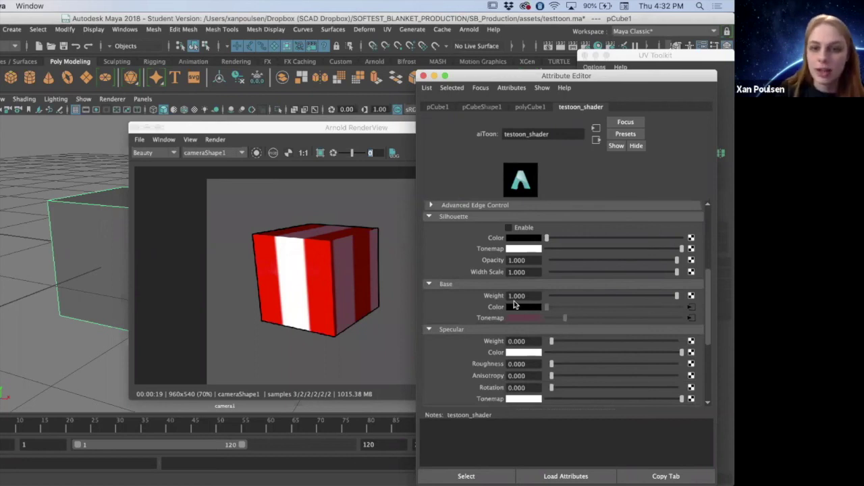
left_click(691, 319)
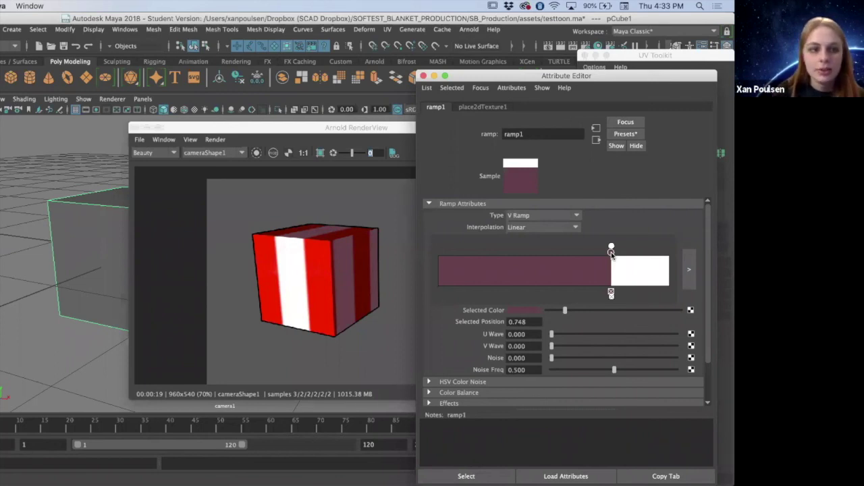
left_click(79, 187)
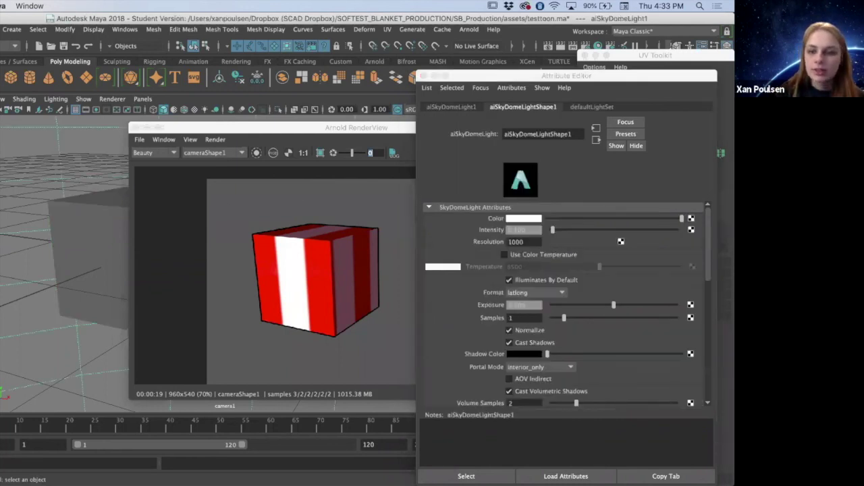